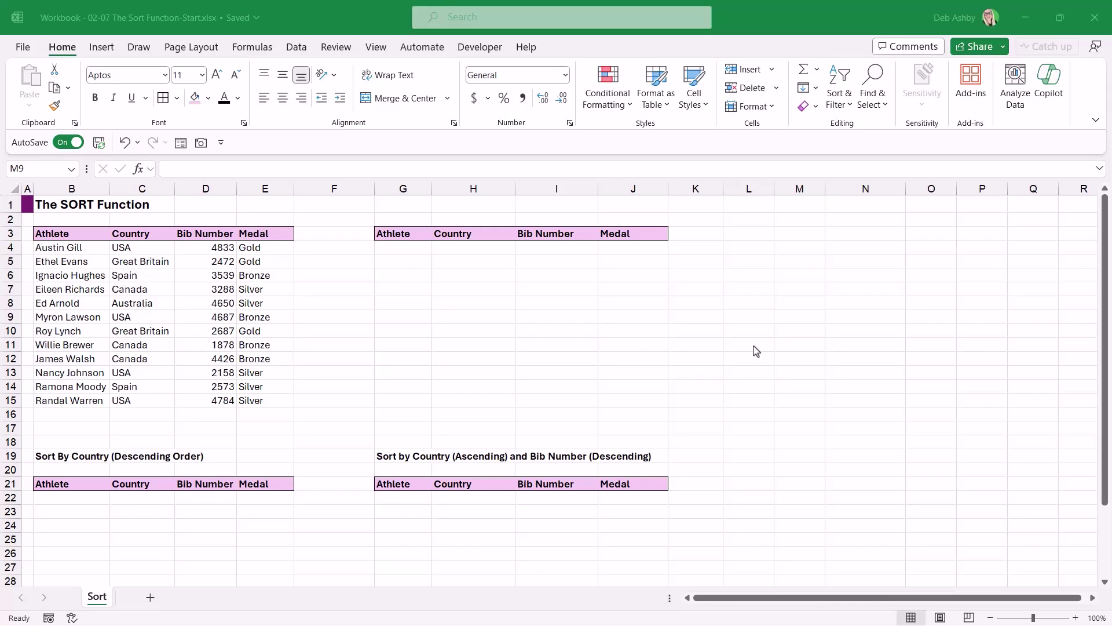
# Review the built-in sort options available for the Athlete column without applying any of them
pyautogui.click(87, 248)
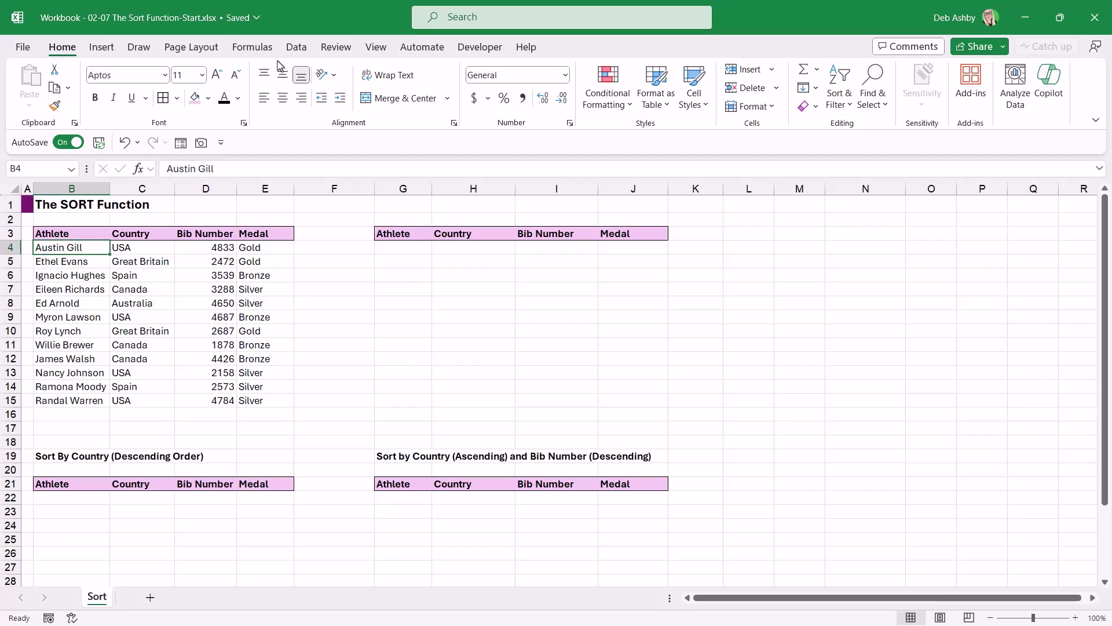
pyautogui.click(296, 46)
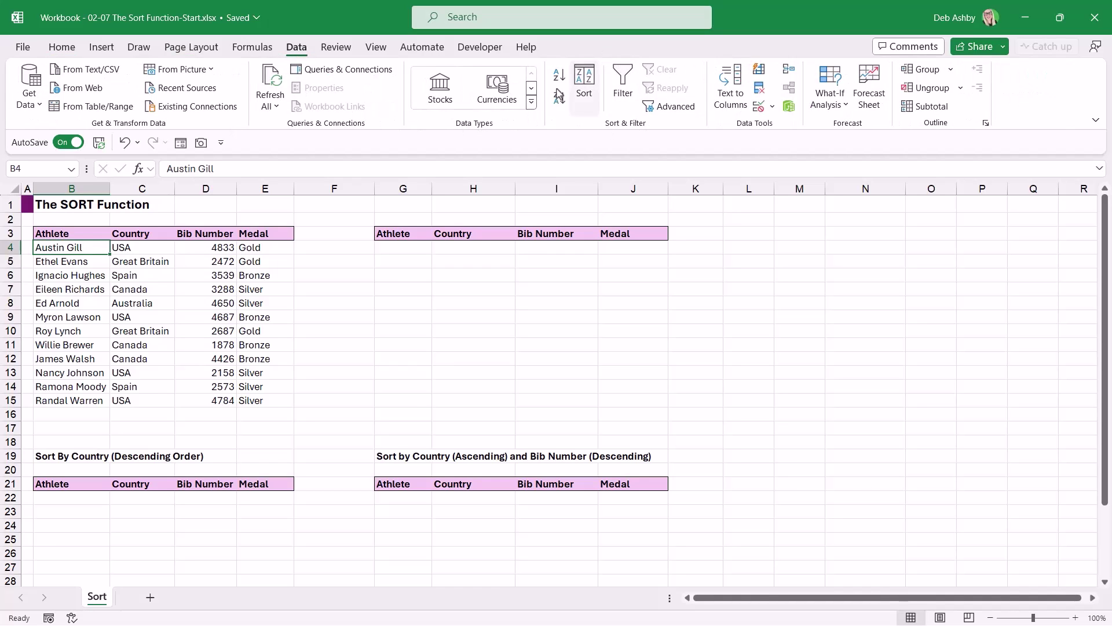
pyautogui.rightClick(88, 247)
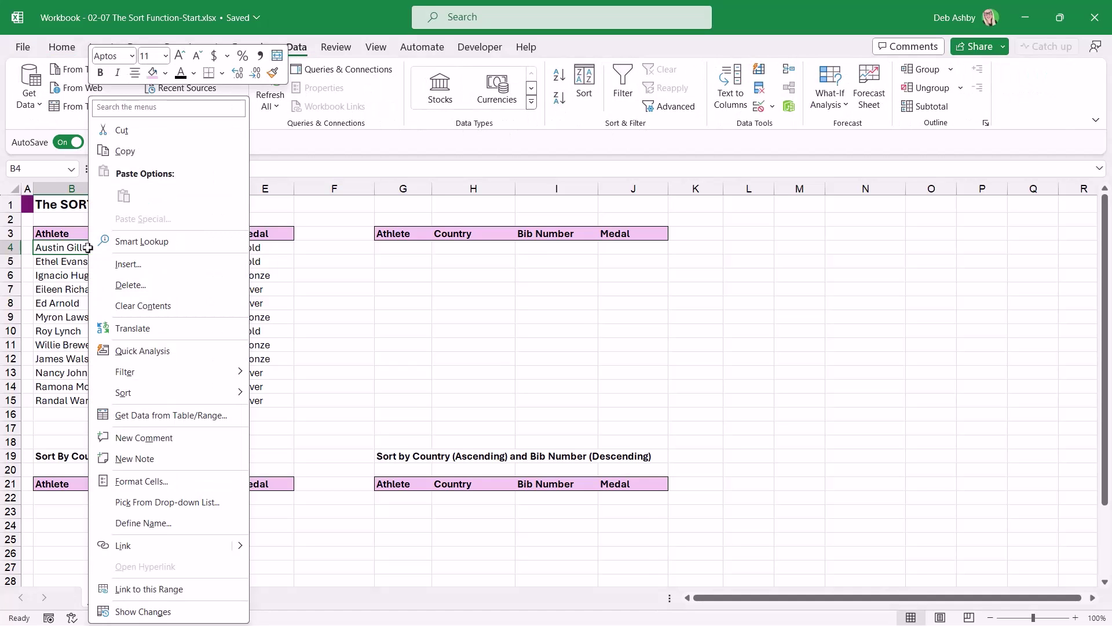
pyautogui.moveTo(181, 393)
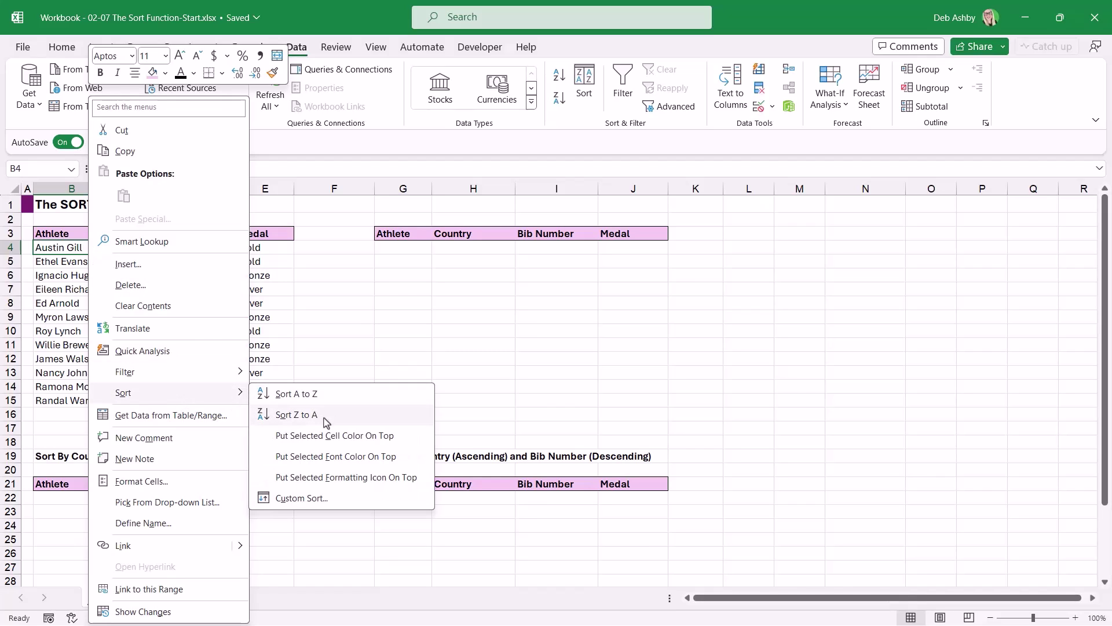
pyautogui.click(254, 277)
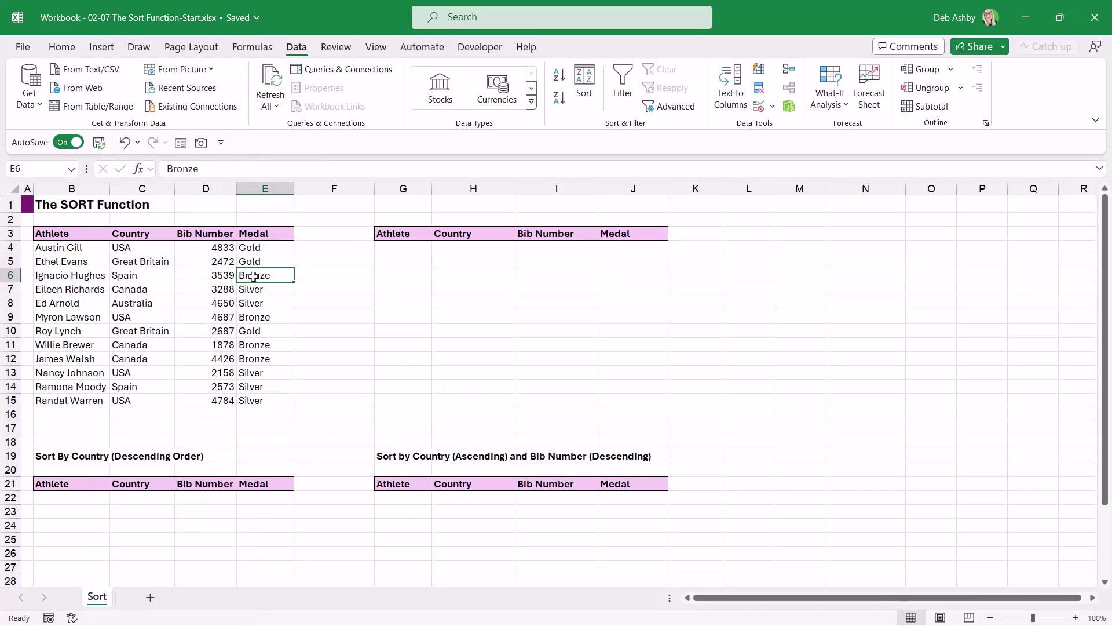
pyautogui.rightClick(71, 261)
pyautogui.press('Escape')
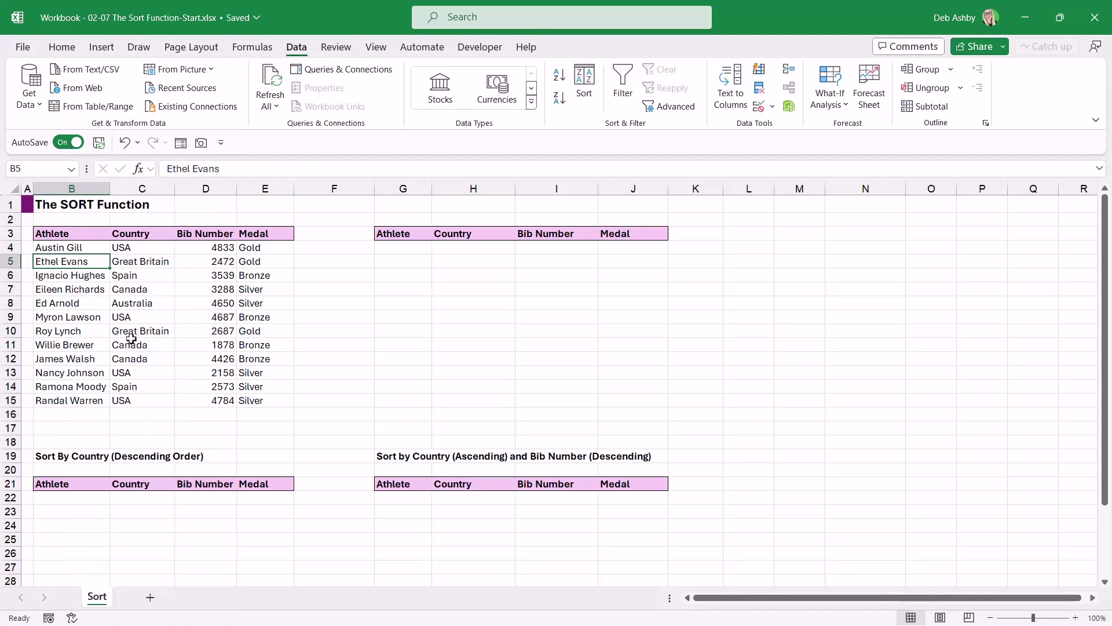
# Enter =SORT(B4:E15) in cell G4 to list the athlete data sorted by the first column
pyautogui.click(407, 249)
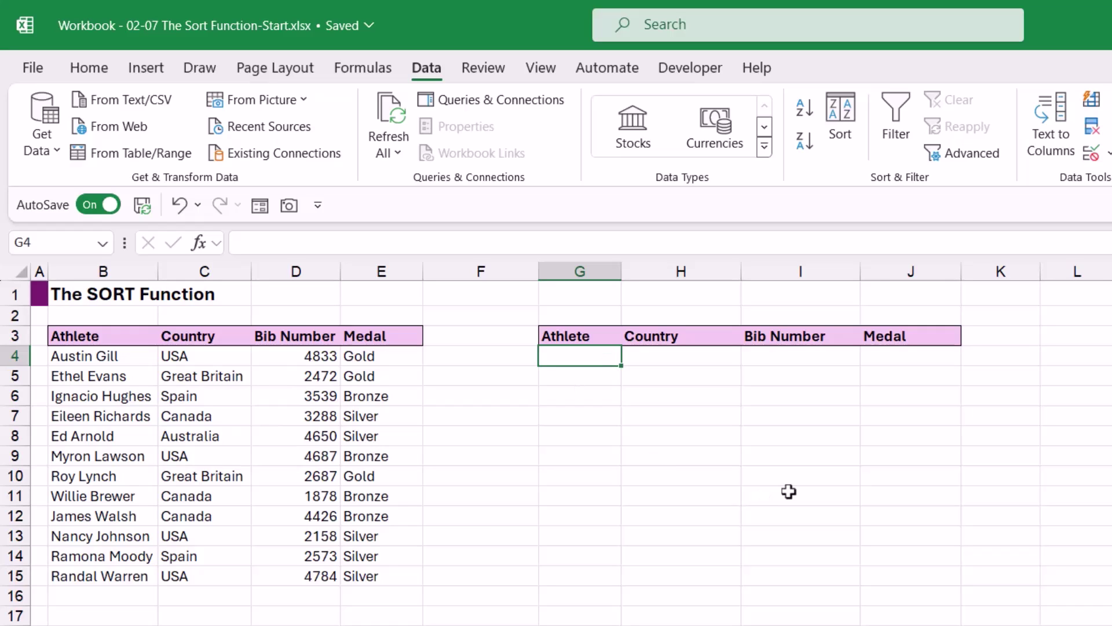
pyautogui.write('=')
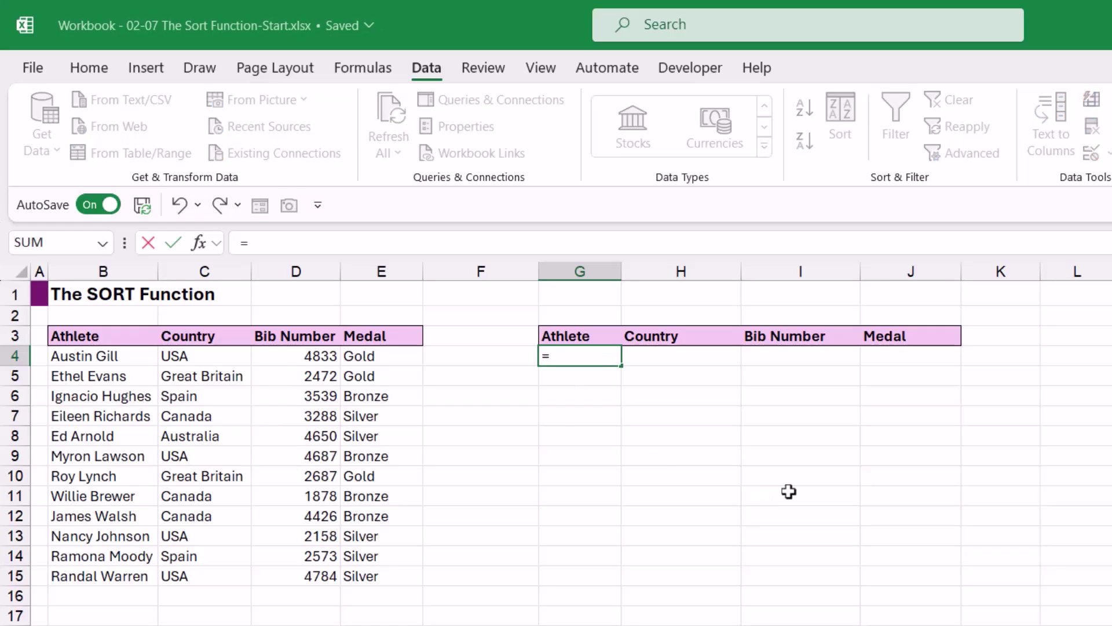
pyautogui.write('SORT(')
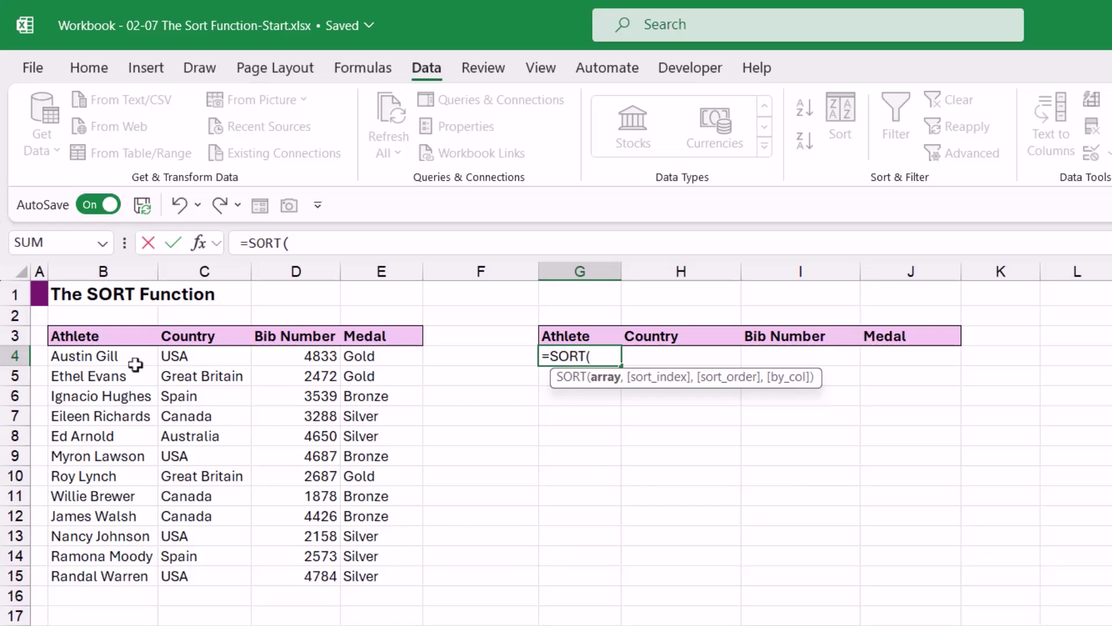
pyautogui.moveTo(91, 357); pyautogui.dragTo(360, 576)
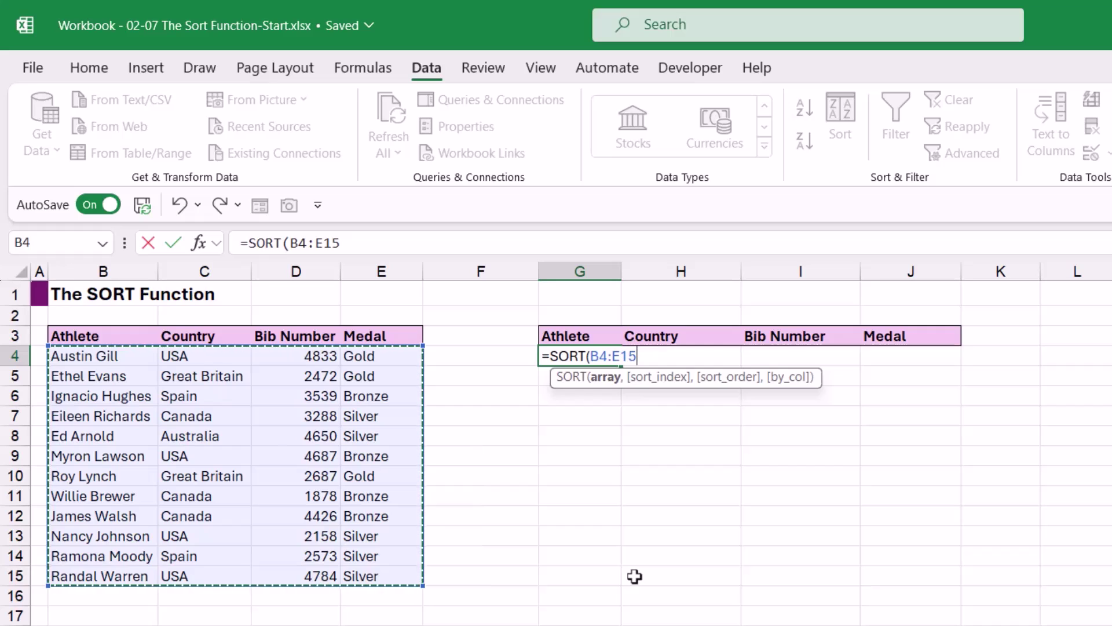
pyautogui.write(')')
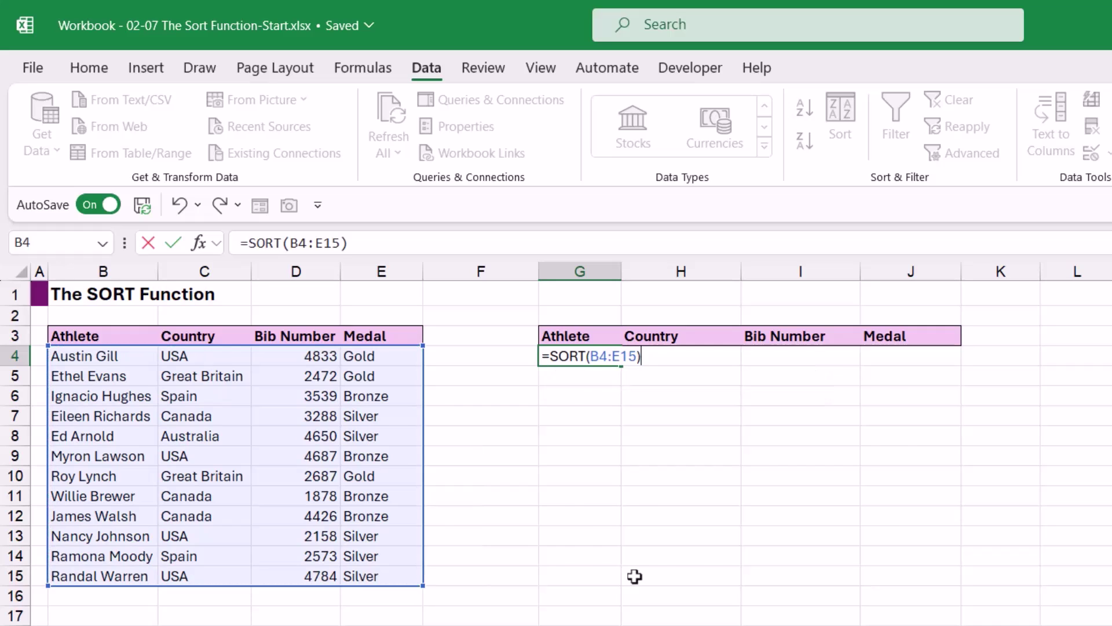
pyautogui.press('Return')
# AutoFit column G to the sorted athlete names and select the SORT formula cell G4
pyautogui.hotkey('alt', 'h')
pyautogui.press('o')
pyautogui.press('i')
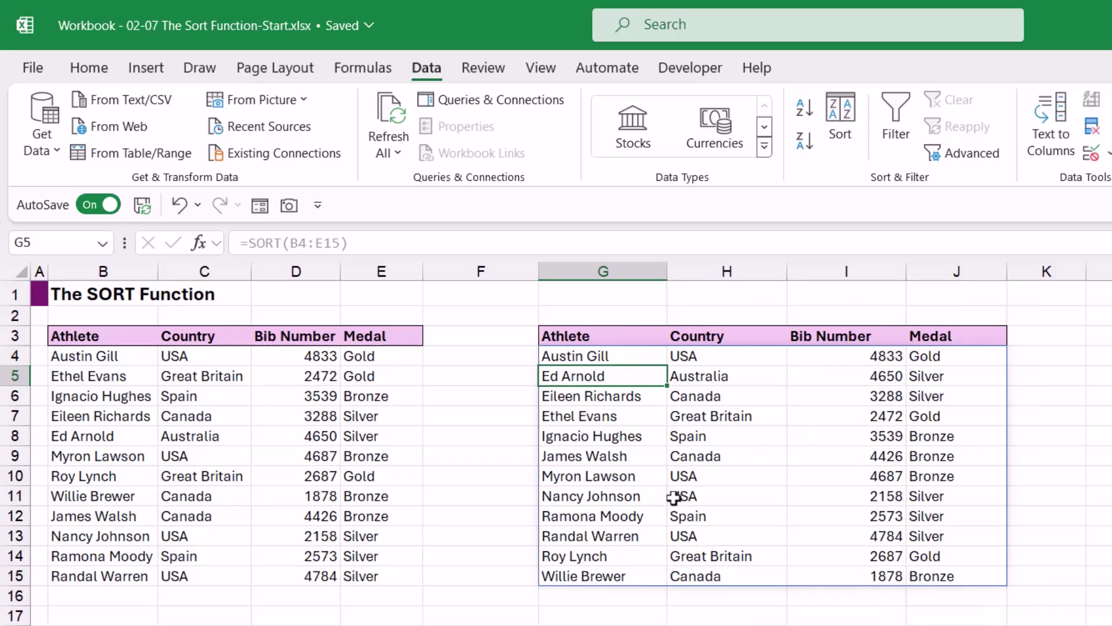
pyautogui.click(589, 357)
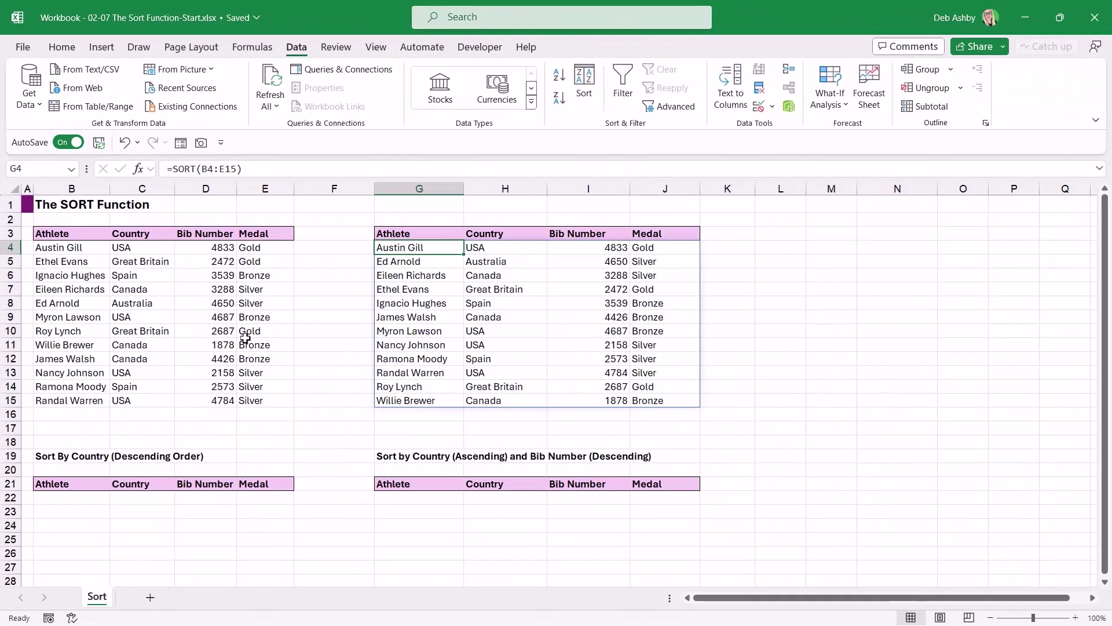
# Enter =SORT(B4:E15,2,-1,FALSE) in cell B22 to sort the data by country in descending order, and check the Country column
pyautogui.click(64, 497)
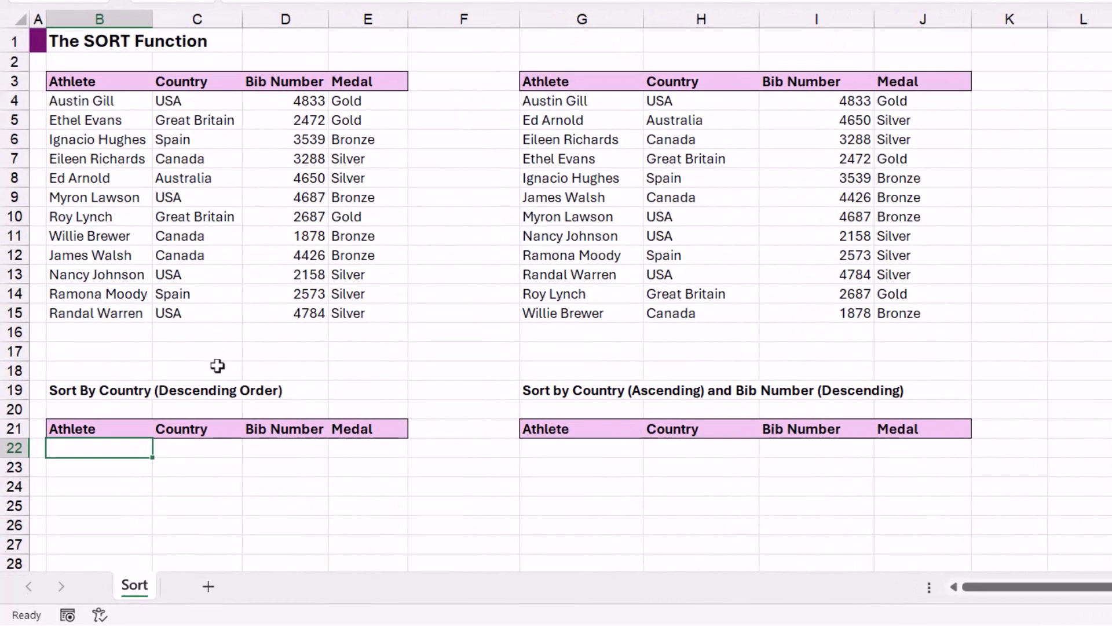
pyautogui.write('=SORT(')
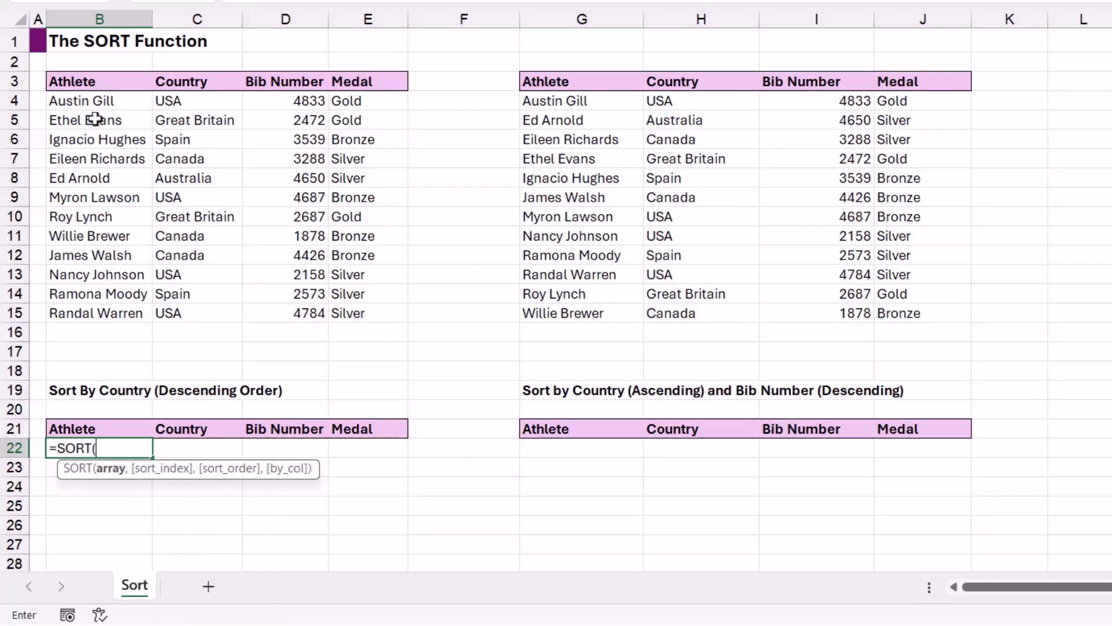
pyautogui.moveTo(86, 103); pyautogui.dragTo(366, 312)
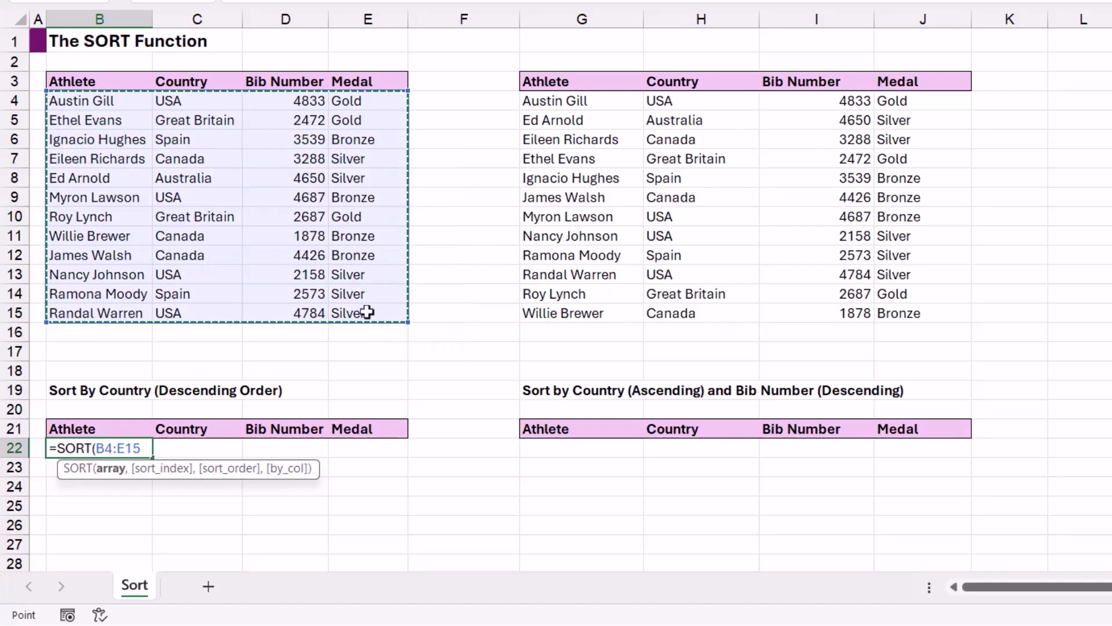
pyautogui.write(',2')
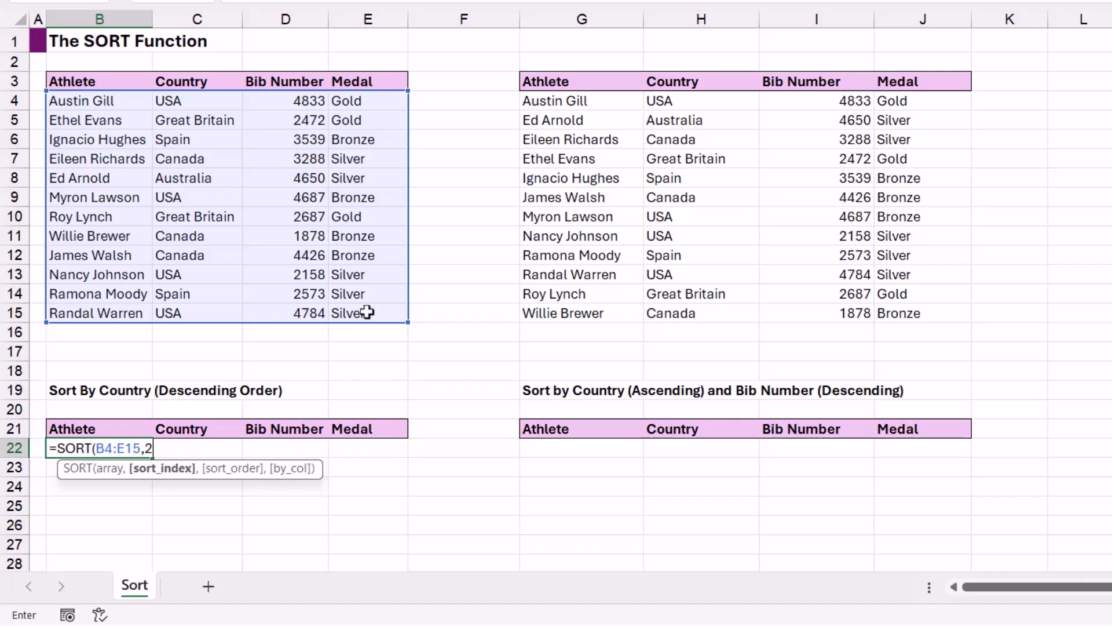
pyautogui.write(',')
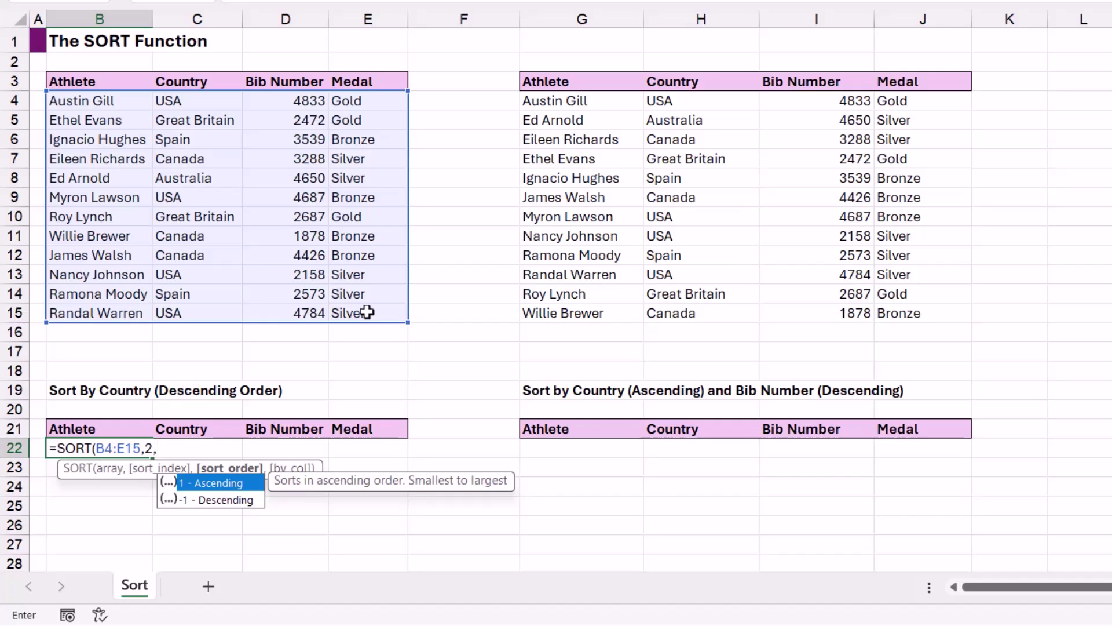
pyautogui.write('-1')
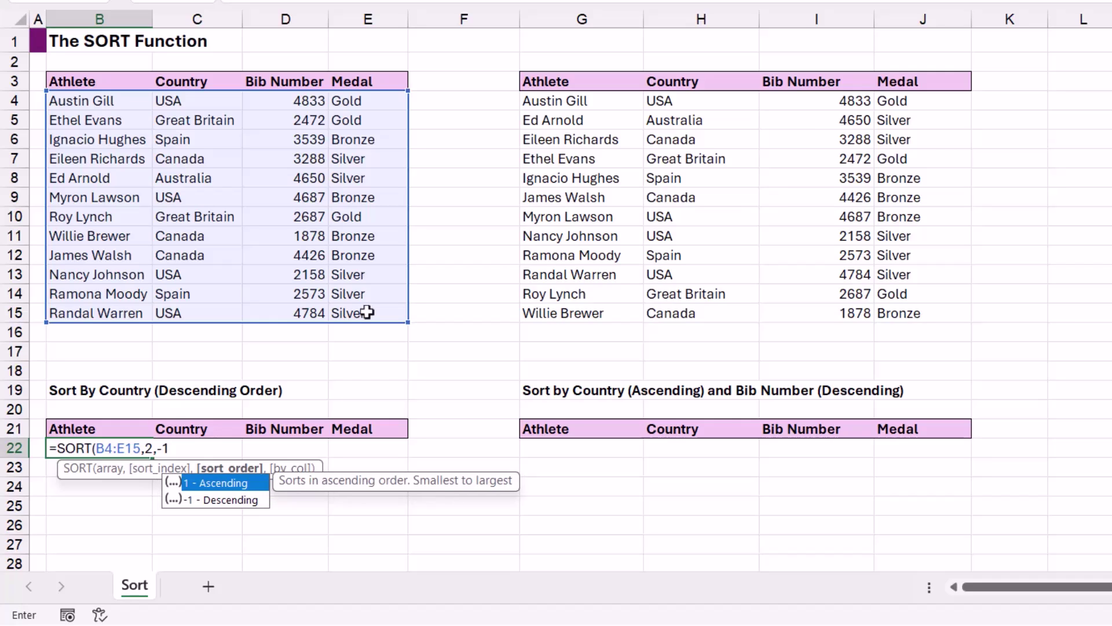
pyautogui.write(',')
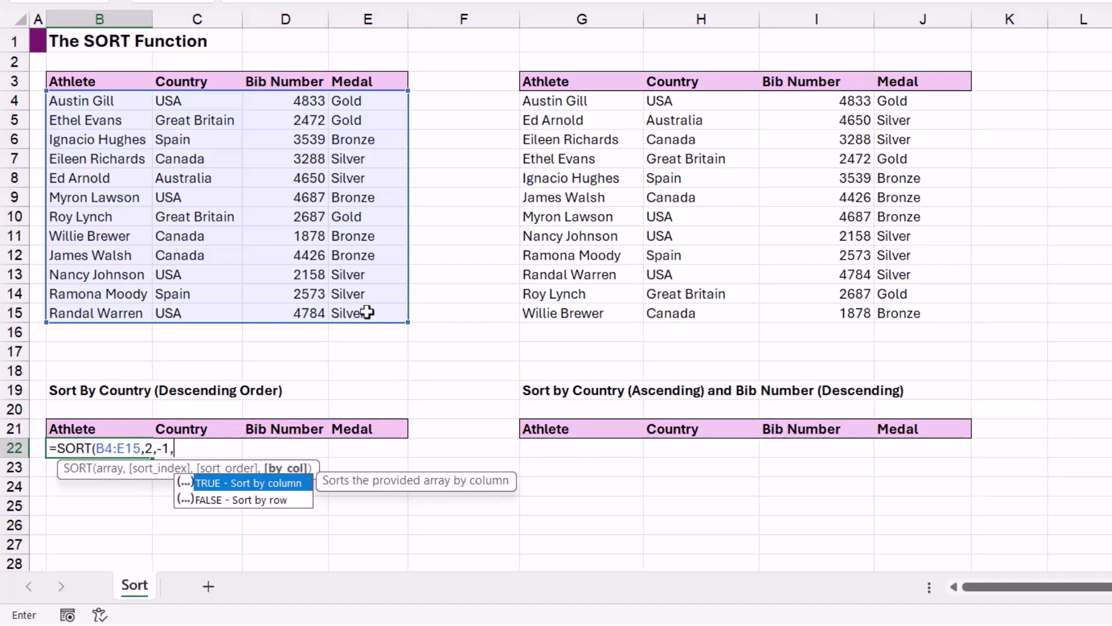
pyautogui.write('FALSE)')
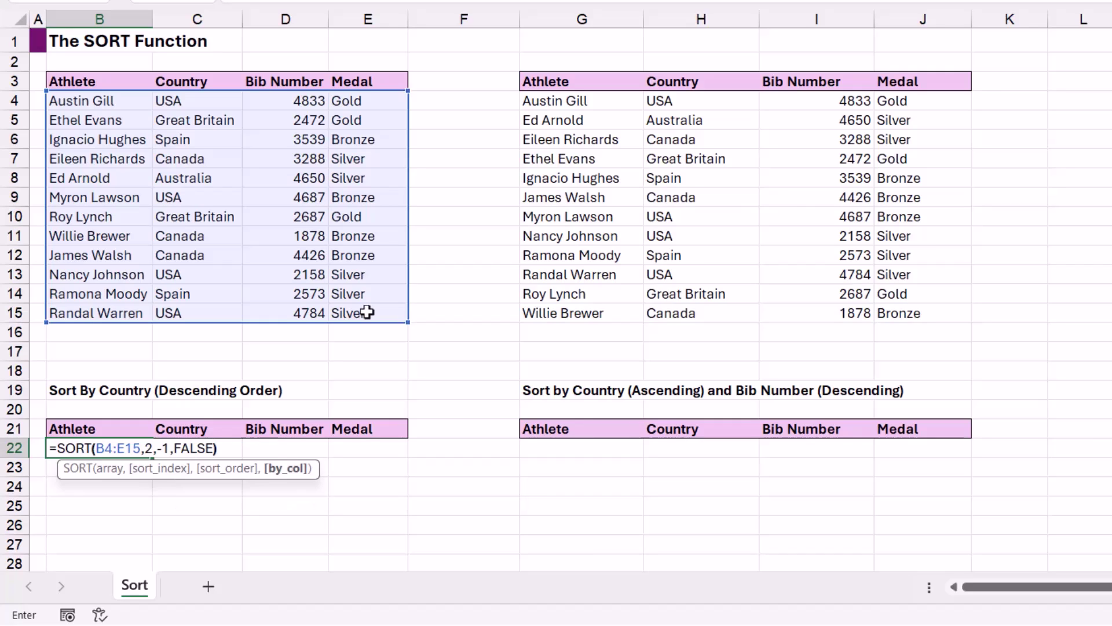
pyautogui.press('Return')
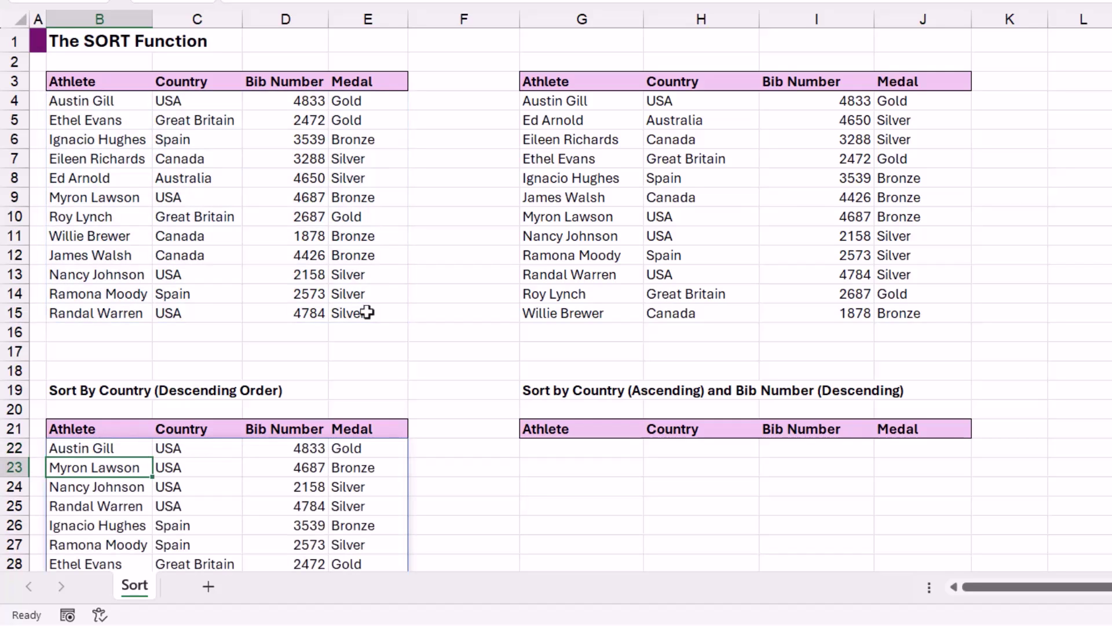
pyautogui.scroll(-3, 417, 313)
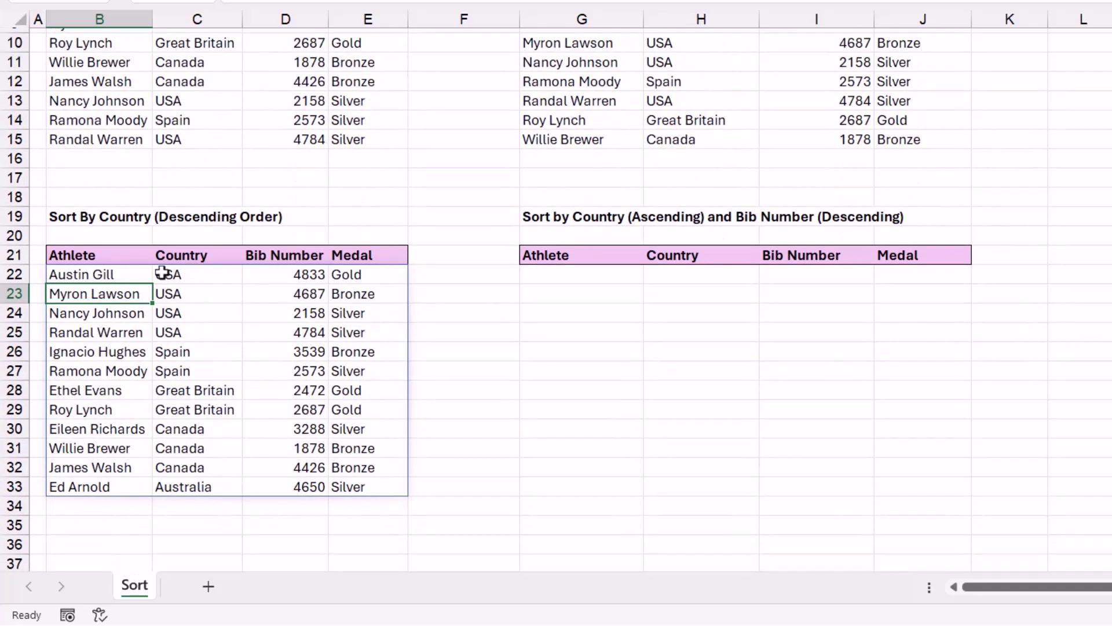
pyautogui.click(202, 274)
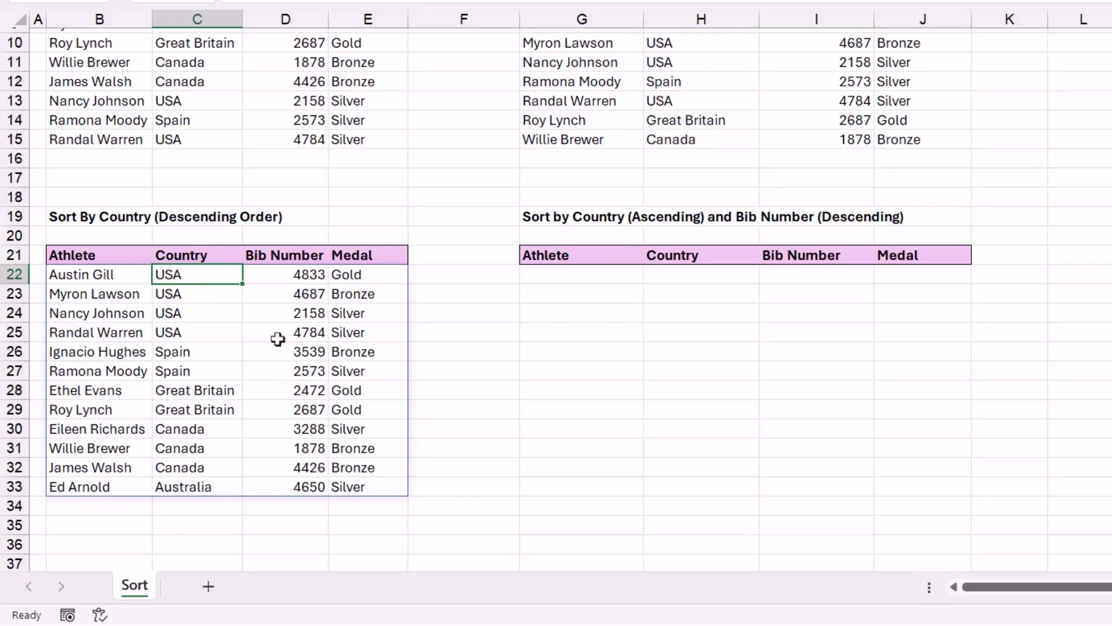
# Enter =SORT(B4:E15,{2,3},{1,-1},FALSE) in cell G22 to sort by country ascending and bib number descending
pyautogui.scroll(2, 278, 337)
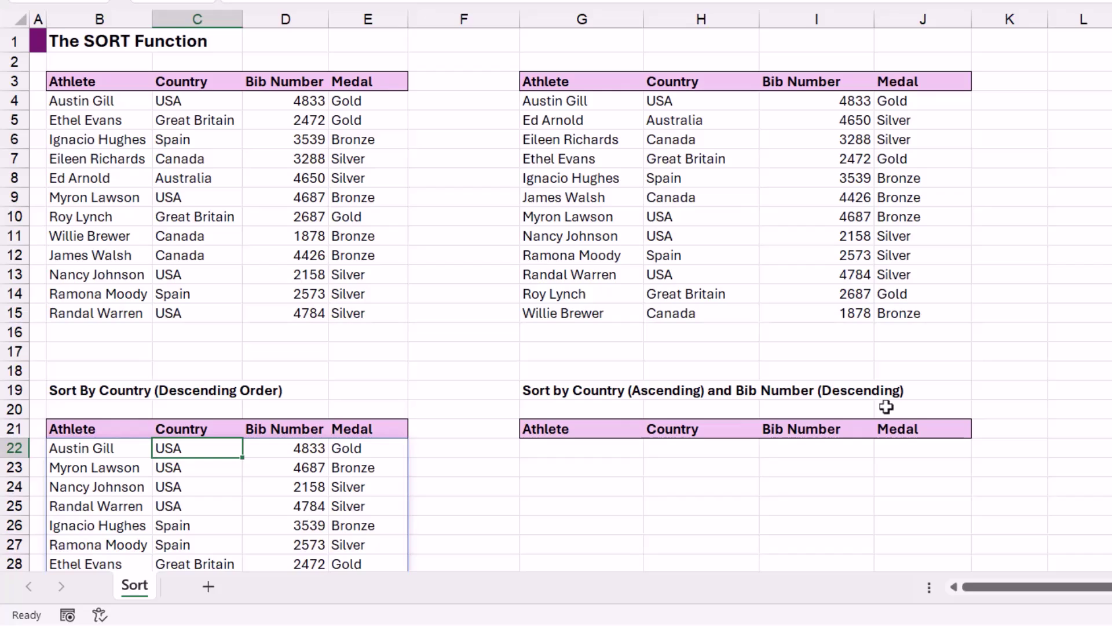
pyautogui.click(569, 449)
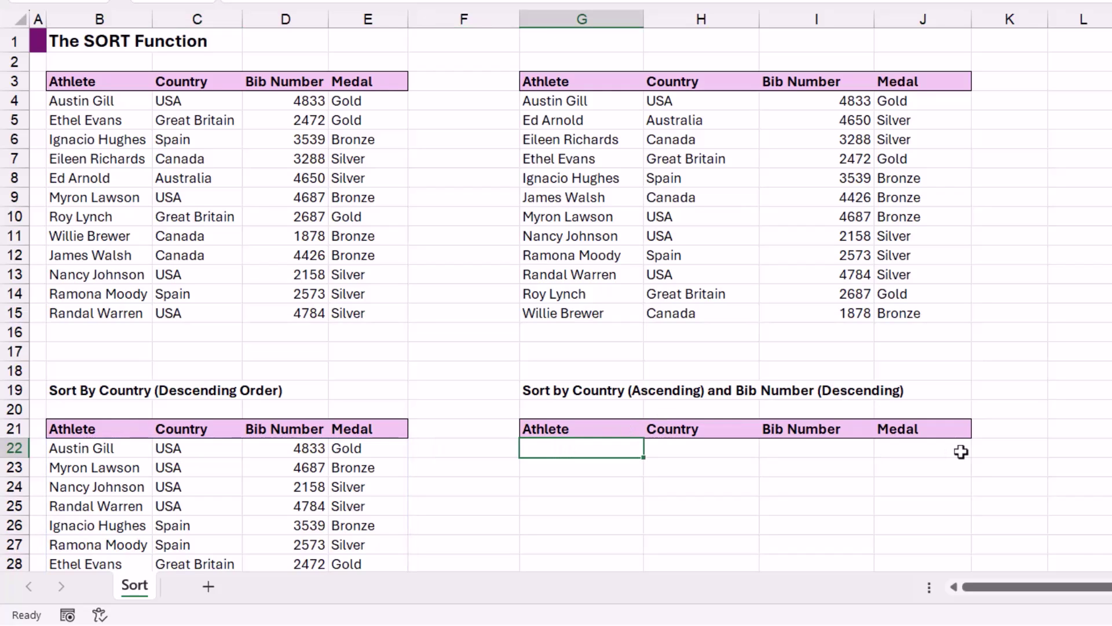
pyautogui.write('=SO')
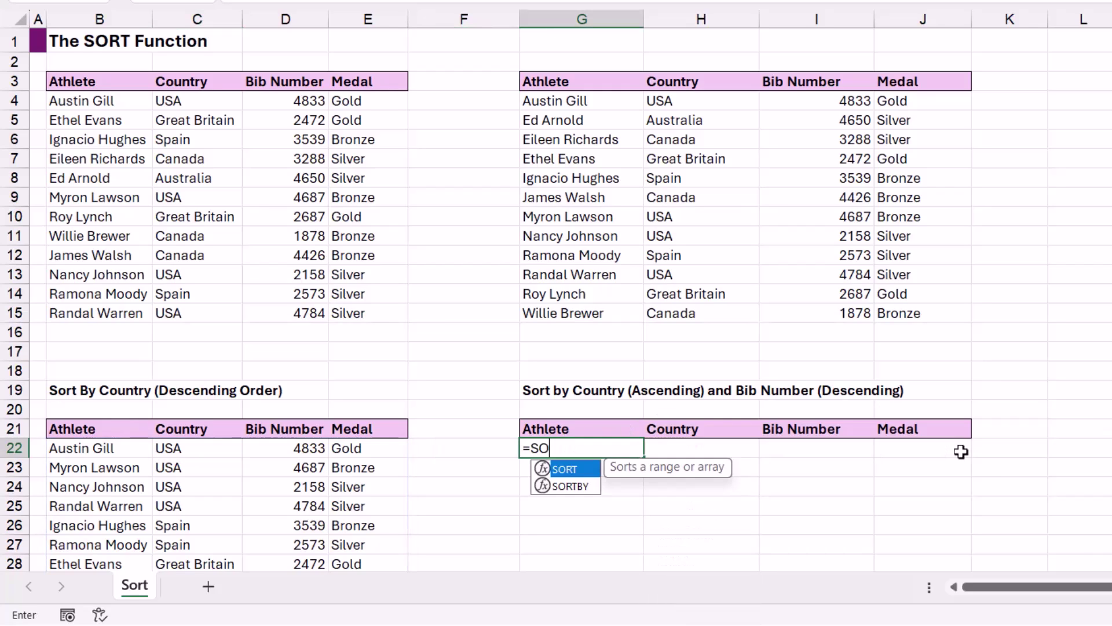
pyautogui.write('RT(')
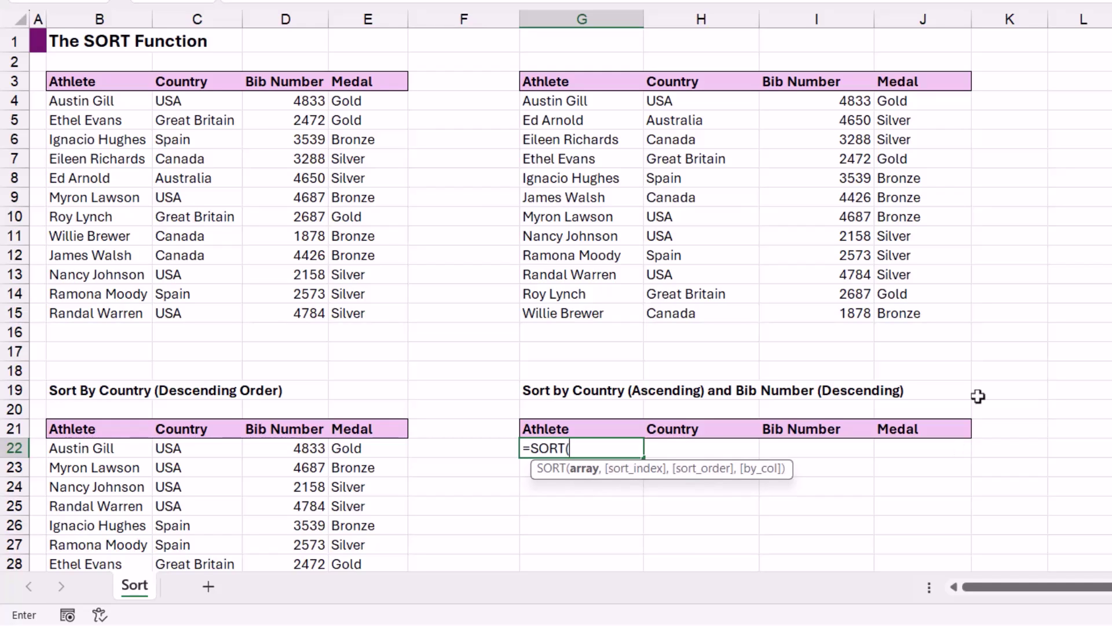
pyautogui.moveTo(116, 98); pyautogui.dragTo(371, 316)
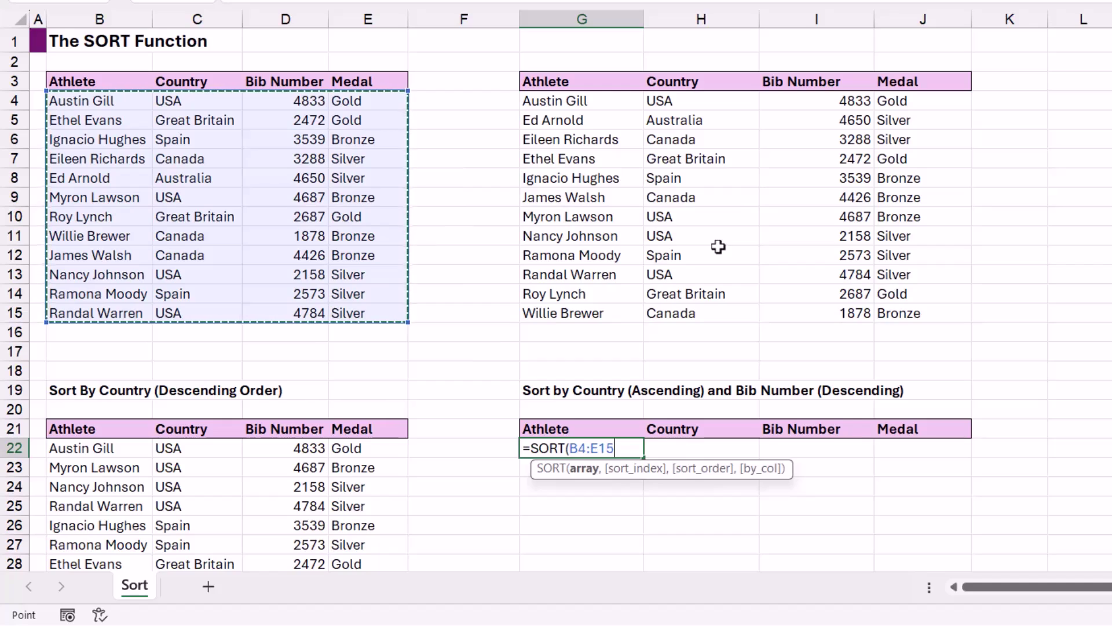
pyautogui.write(',{')
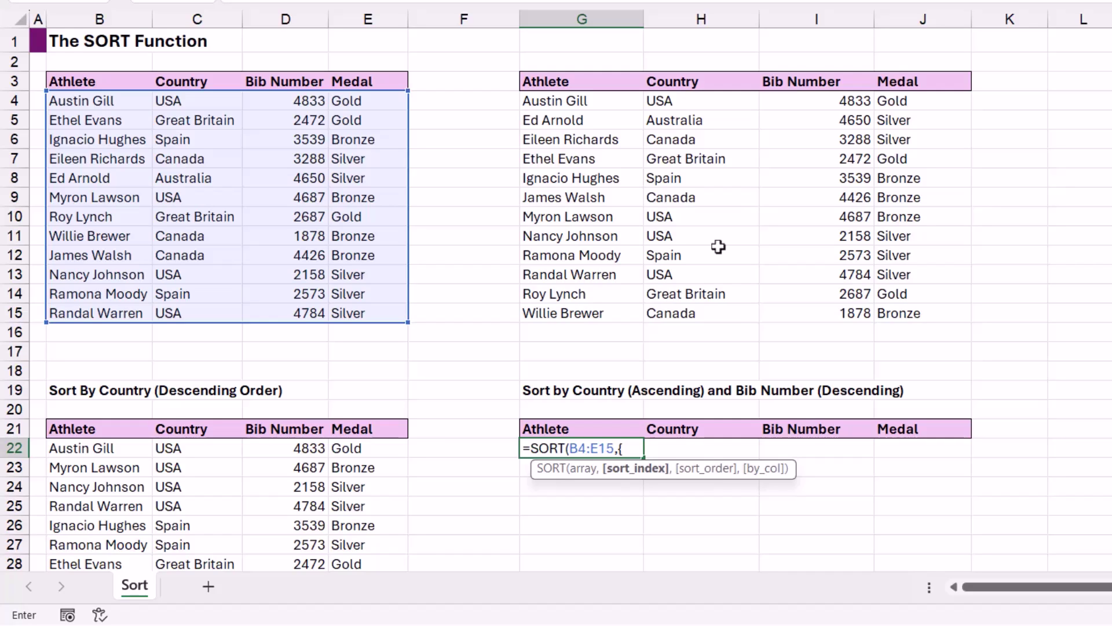
pyautogui.write('2,3},')
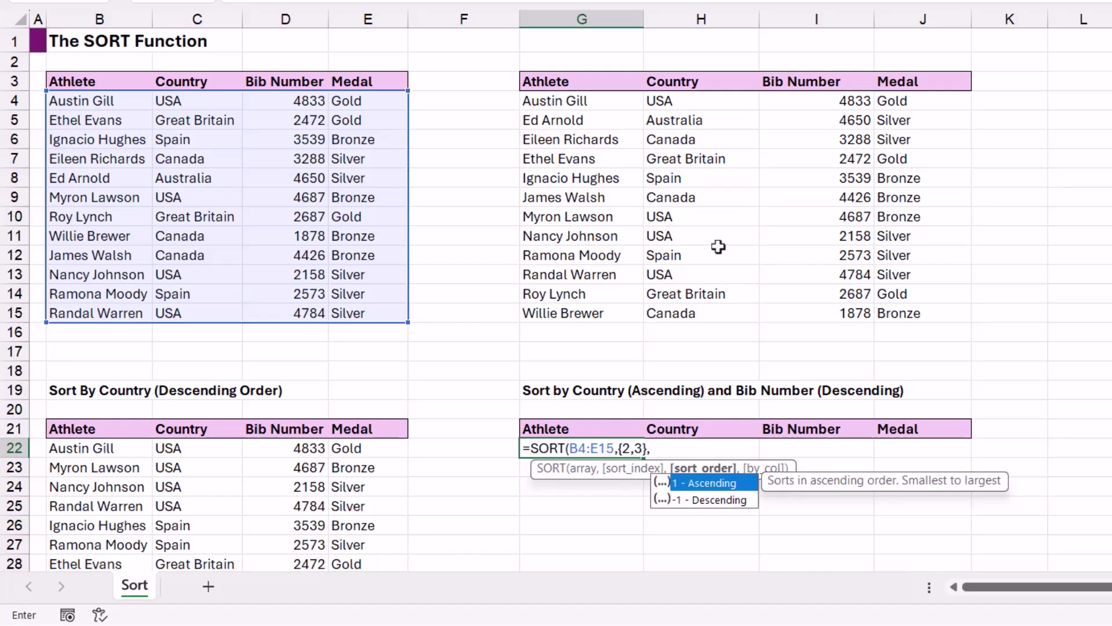
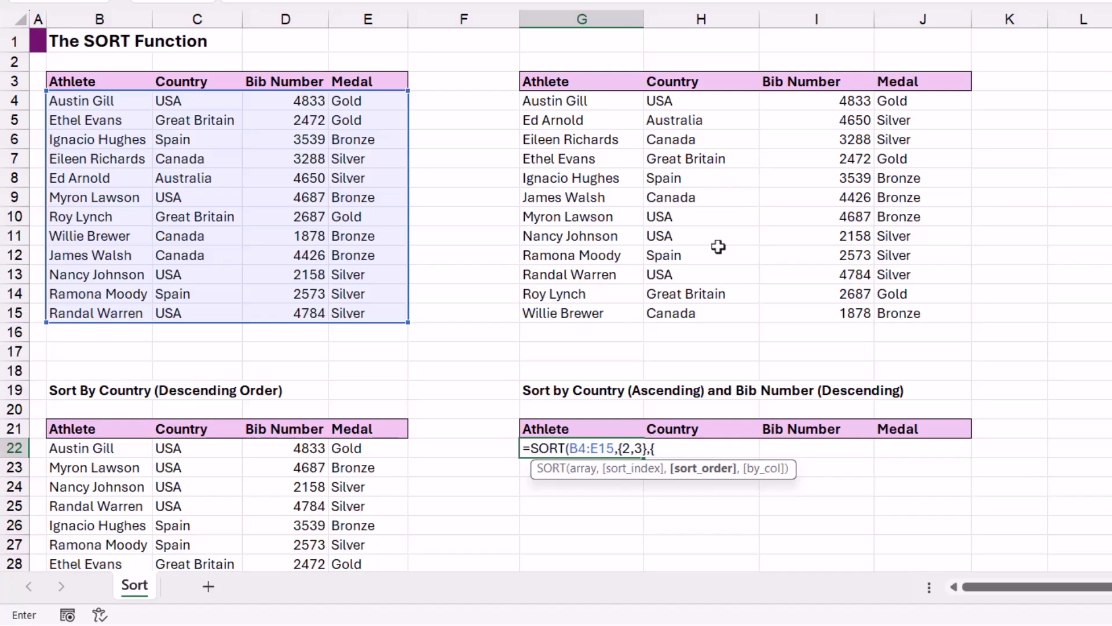
pyautogui.write('1,-1}')
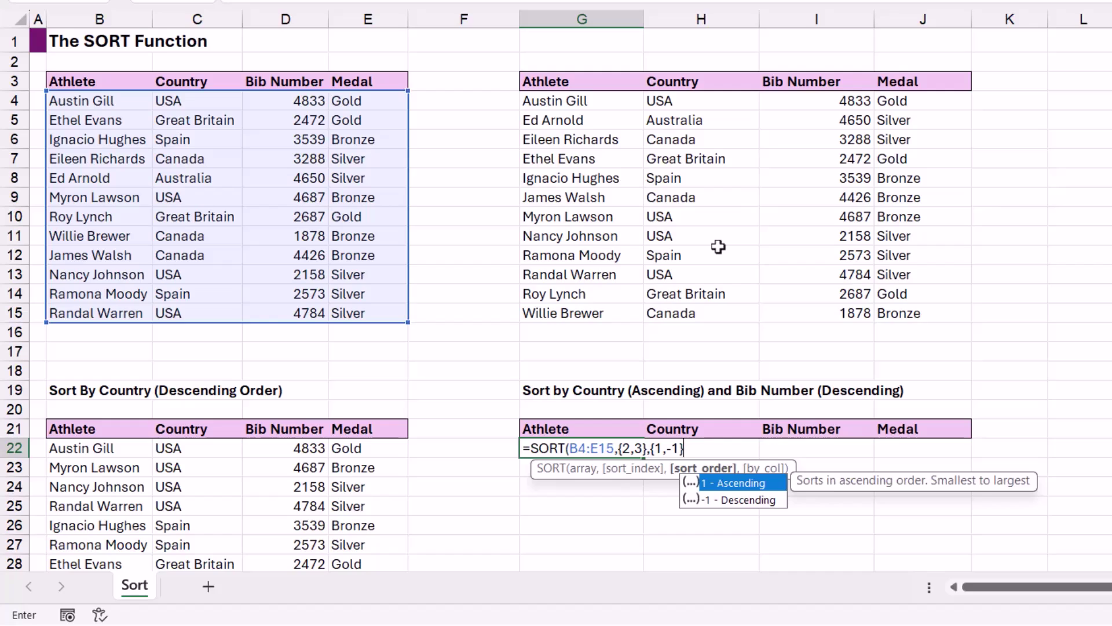
pyautogui.write(',FALSE')
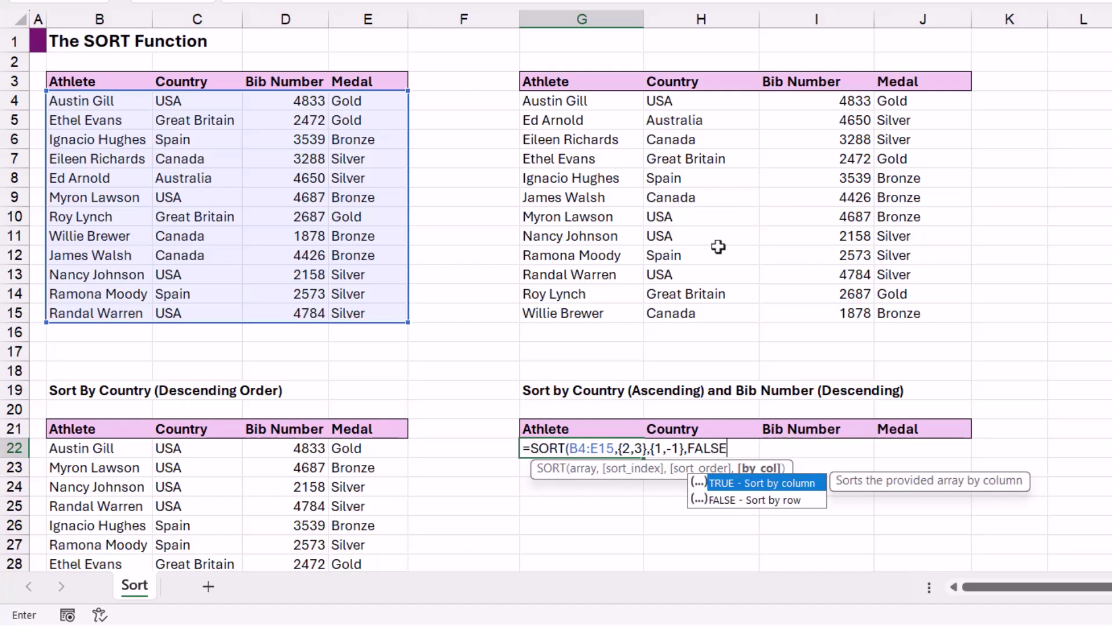
pyautogui.write(')')
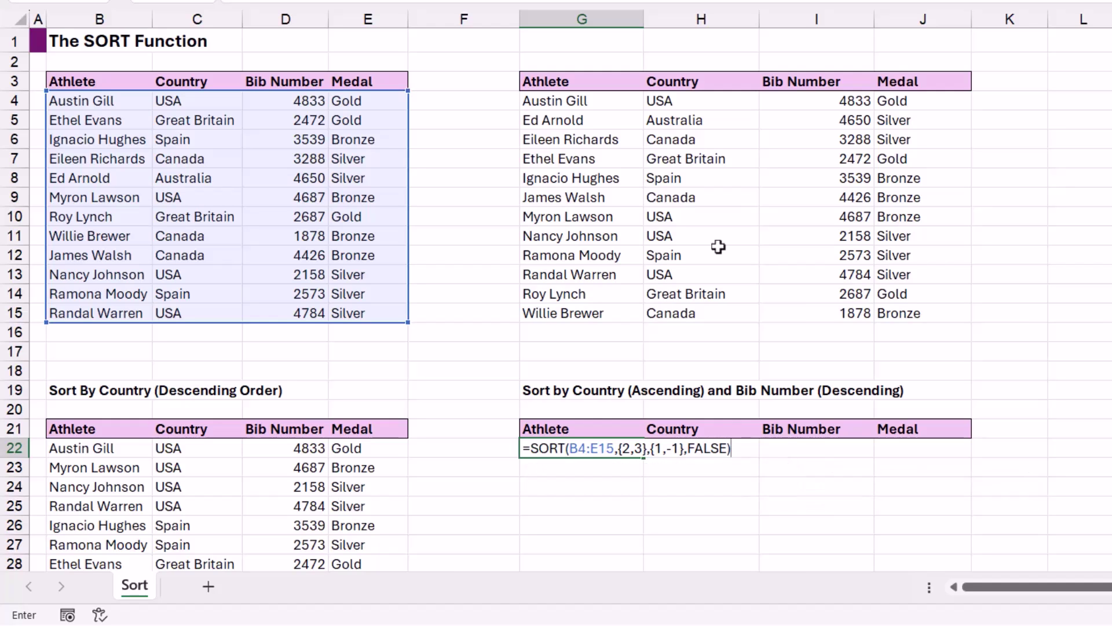
pyautogui.press('Return')
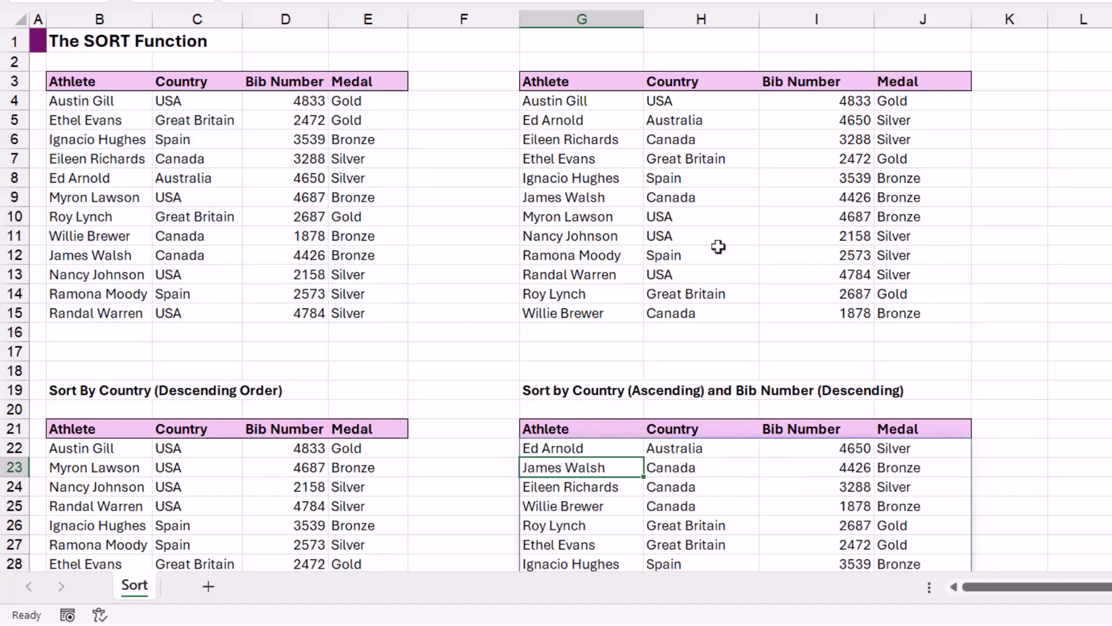
# Check the bib number order within the Canada and USA groups of the two-level sorted table
pyautogui.scroll(-4, 718, 247)
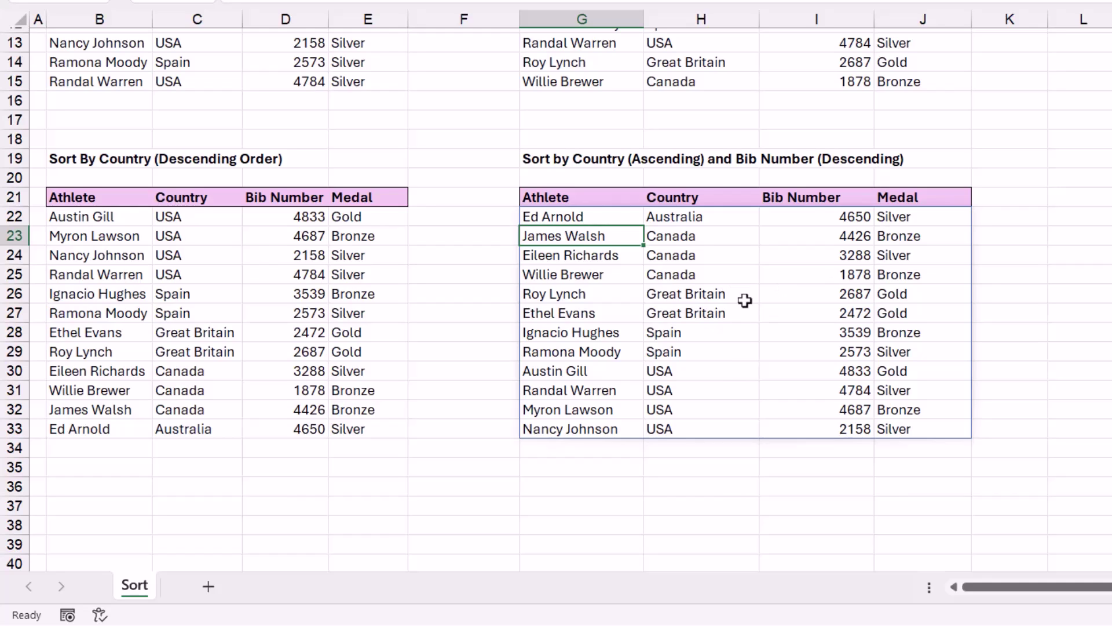
pyautogui.moveTo(670, 238); pyautogui.dragTo(923, 253)
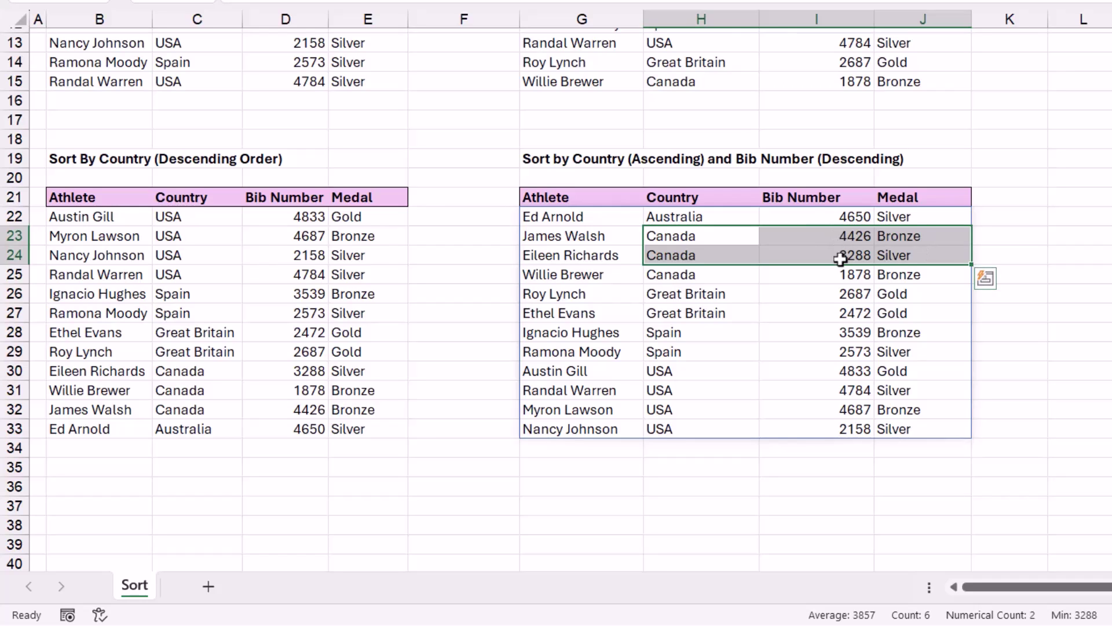
pyautogui.moveTo(664, 374); pyautogui.dragTo(923, 429)
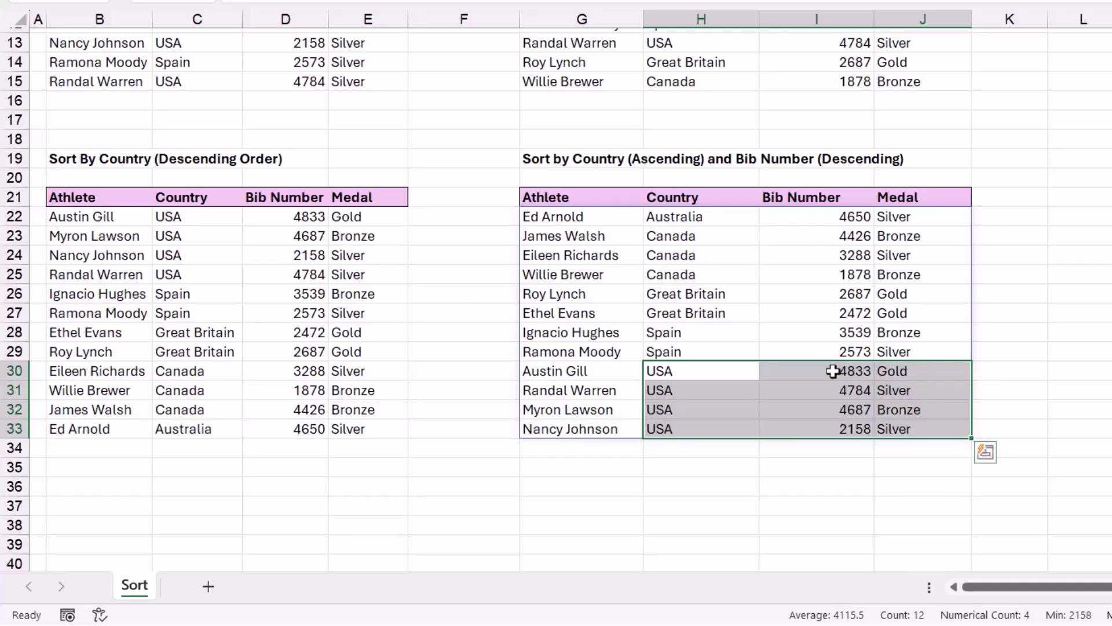
pyautogui.click(1019, 243)
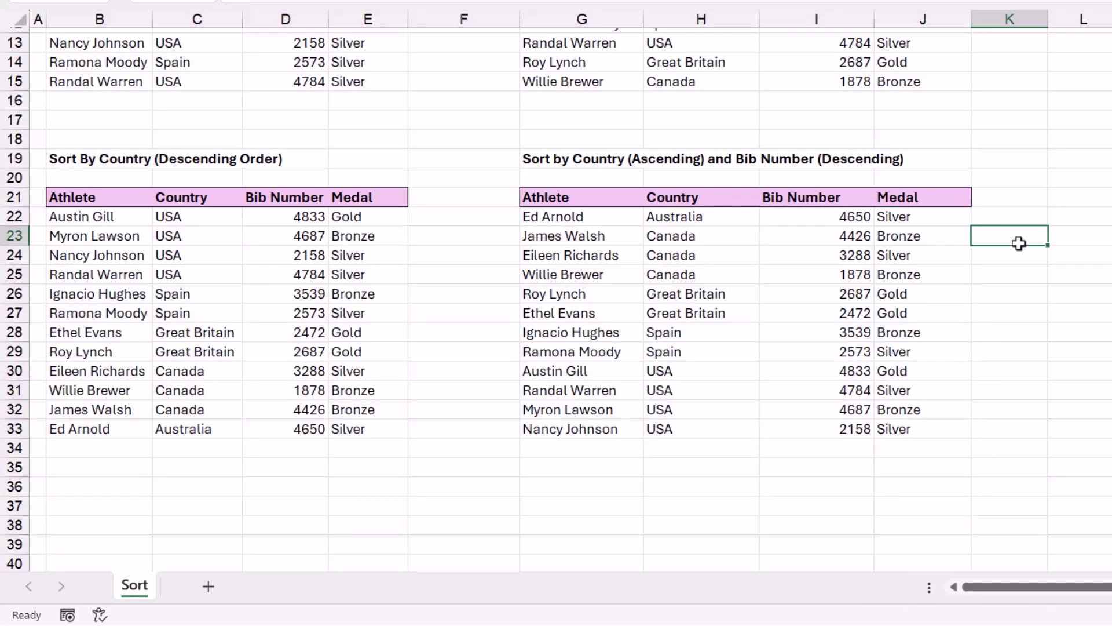
pyautogui.scroll(4, 1019, 243)
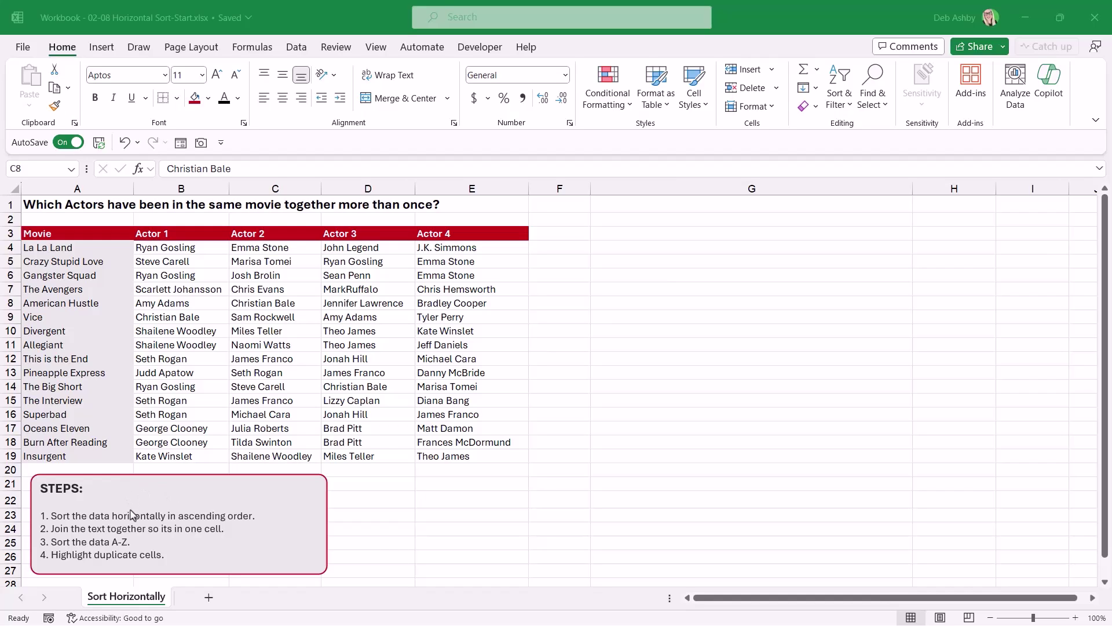
# Examine the movie titles in A4:A19 and the actors listed across the La La Land row in the horizontal sort workbook
pyautogui.click(255, 301)
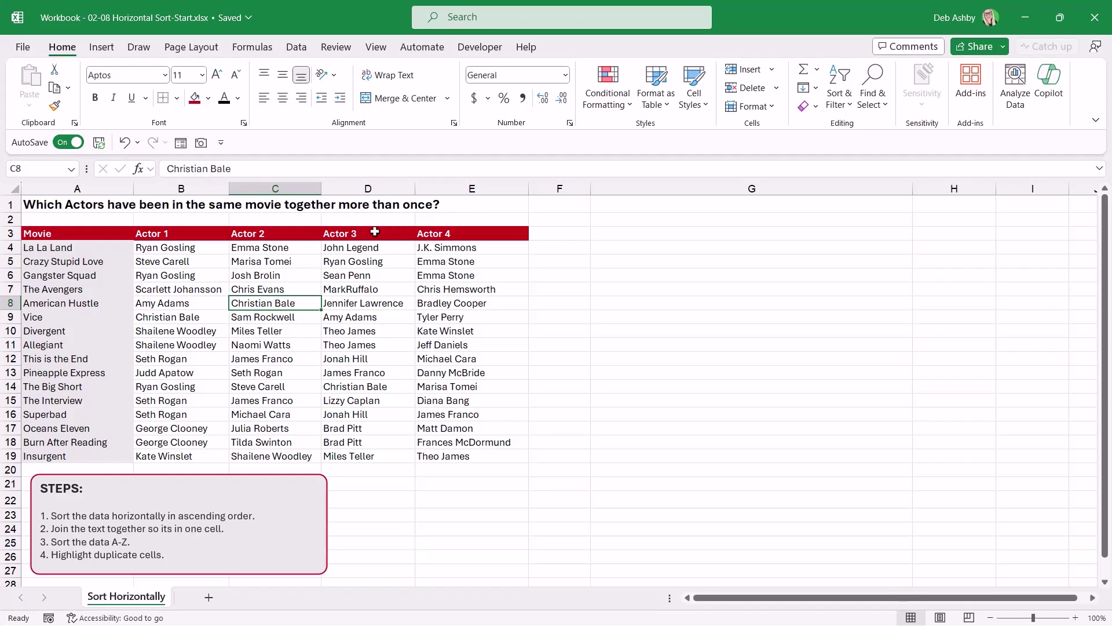
pyautogui.moveTo(78, 247); pyautogui.dragTo(81, 458)
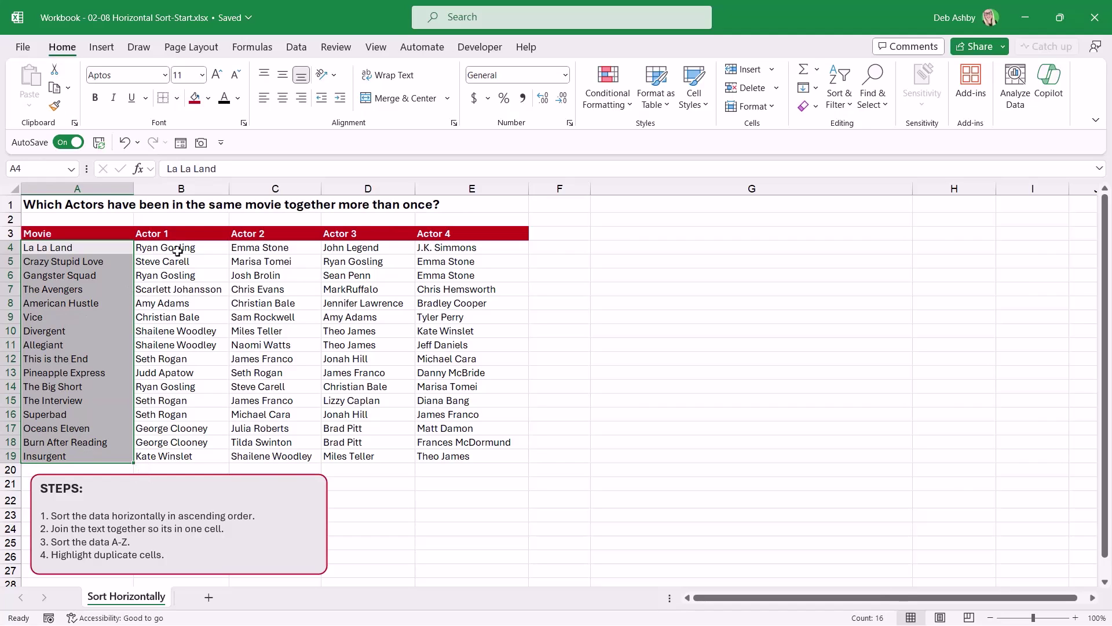
pyautogui.click(160, 249)
pyautogui.moveTo(59, 247); pyautogui.dragTo(497, 246)
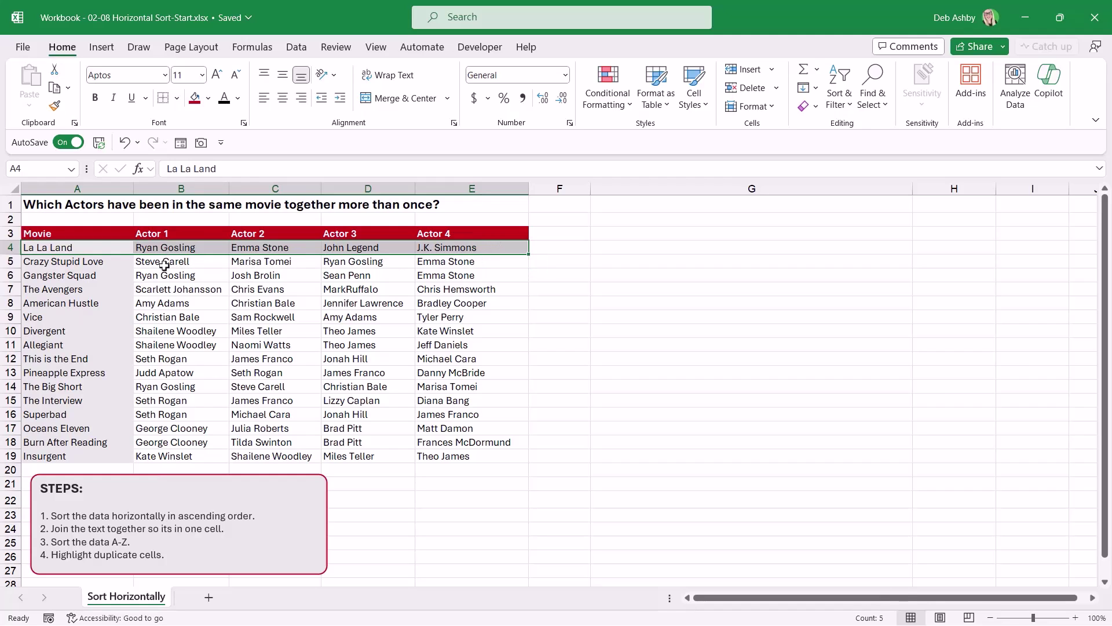
# Copy the Actor 1 to Actor 4 headers from B3:E3 to the range starting at G3, and narrow column G
pyautogui.moveTo(145, 232); pyautogui.dragTo(480, 233)
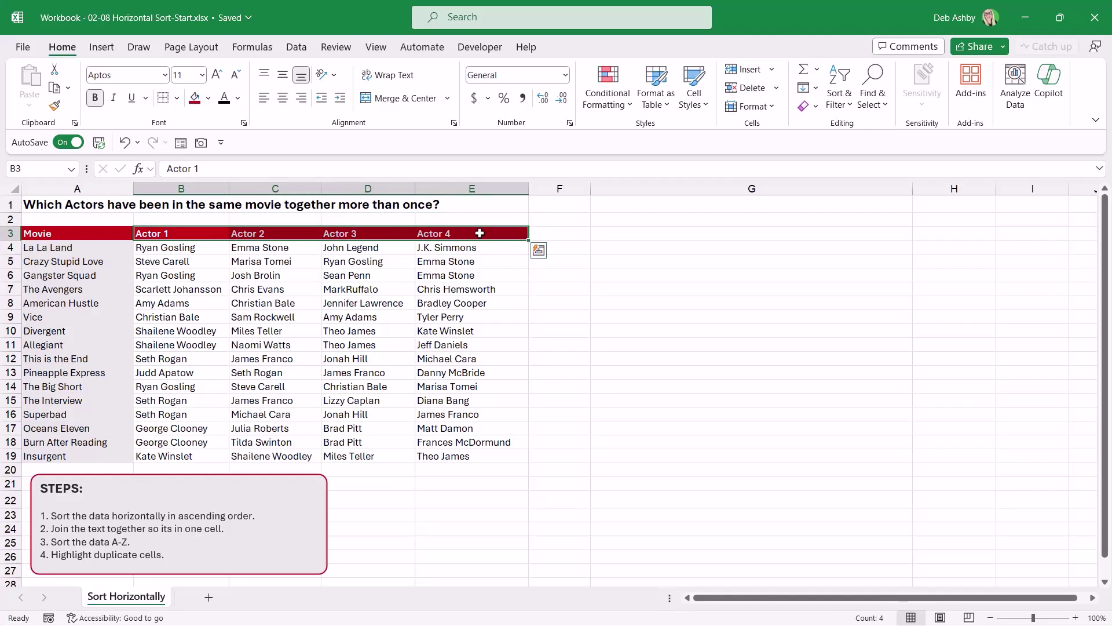
pyautogui.hotkey('ctrl', 'c')
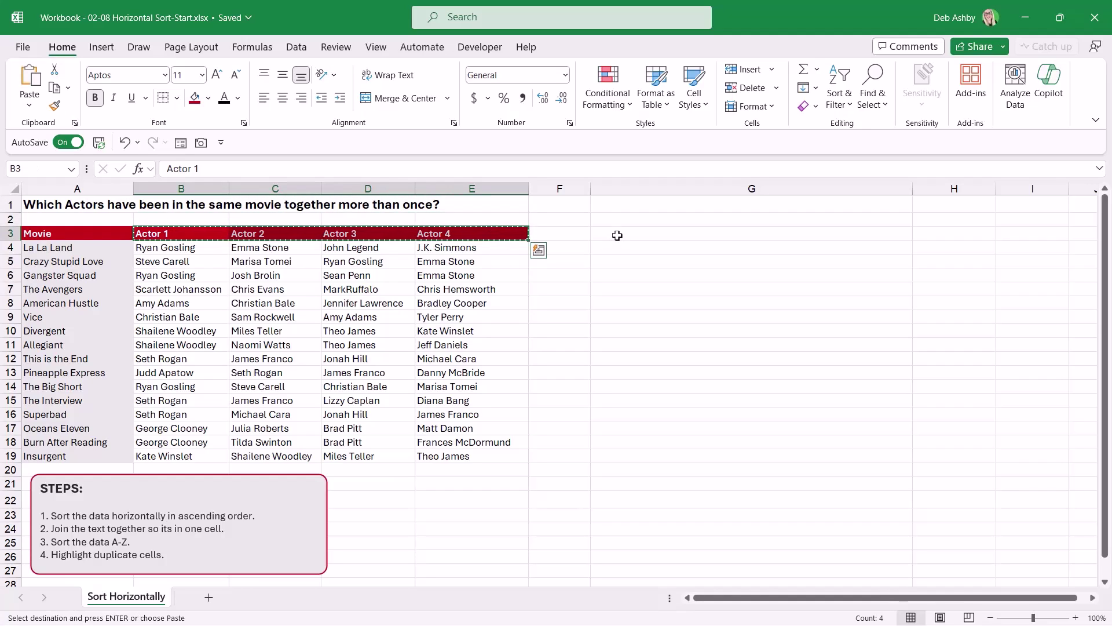
pyautogui.click(617, 235)
pyautogui.hotkey('ctrl', 'v')
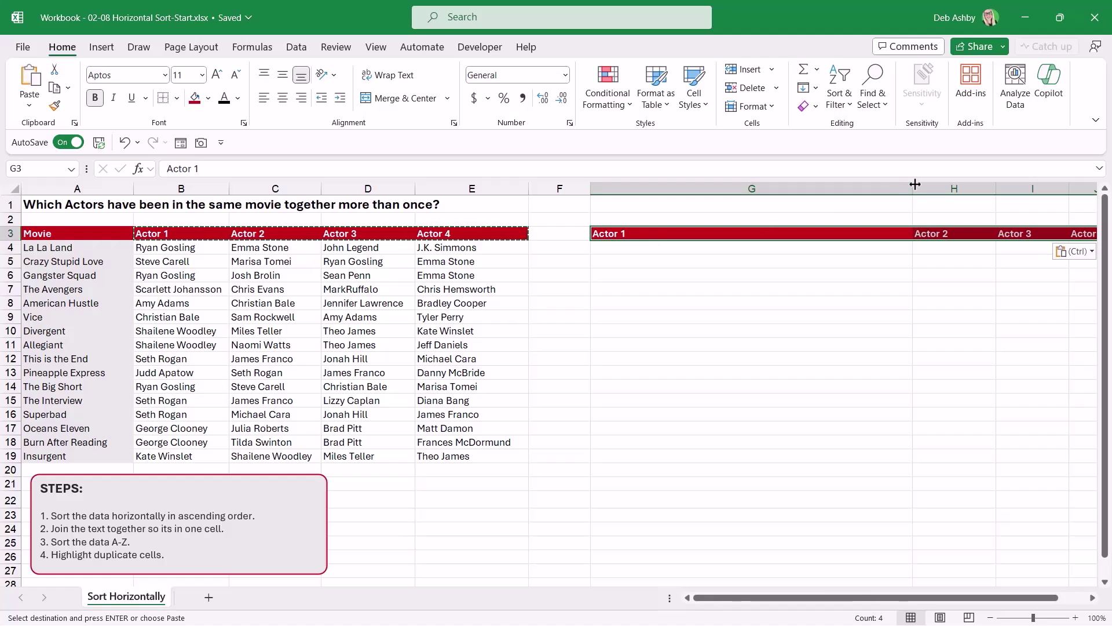
pyautogui.moveTo(913, 189); pyautogui.dragTo(710, 212)
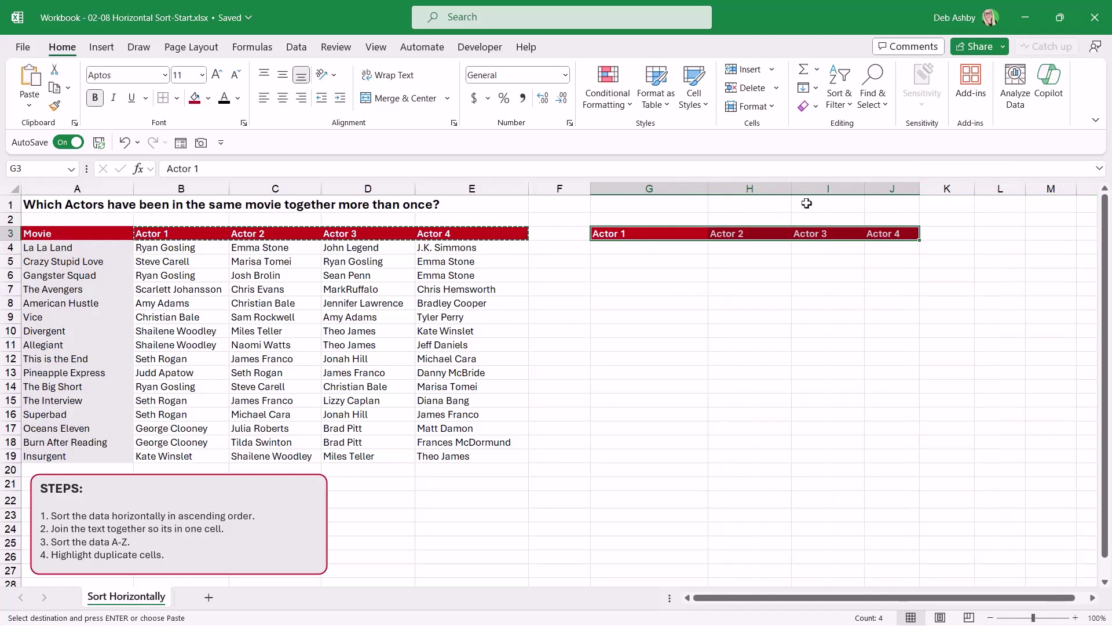
# Compare the Actor 1 column and the row 4 actors with the empty output cells under the copied headers
pyautogui.click(238, 344)
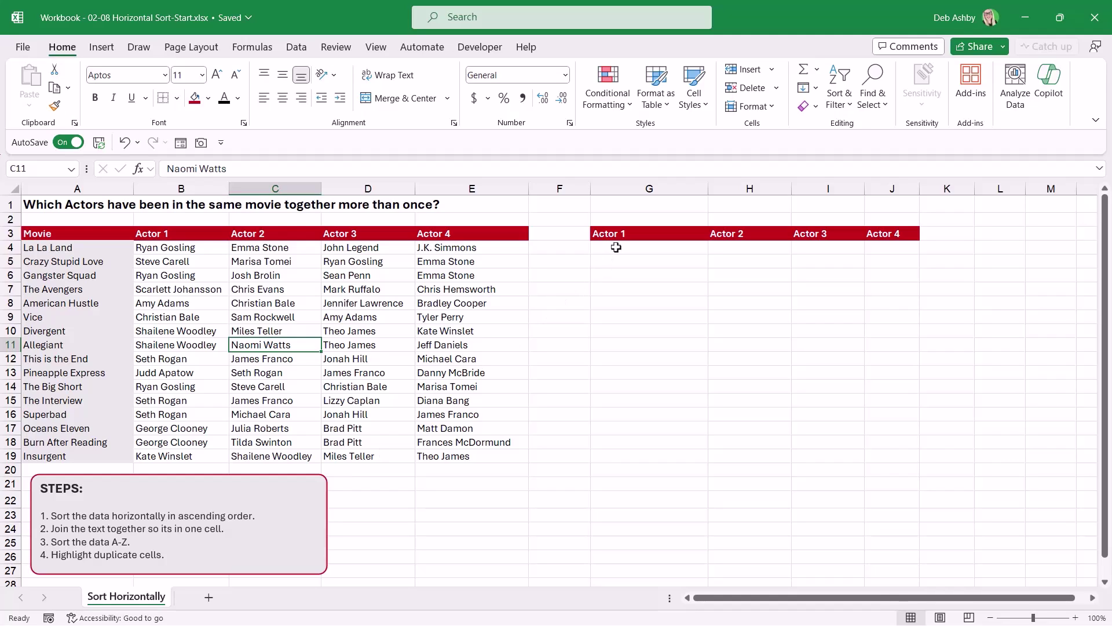
pyautogui.click(231, 313)
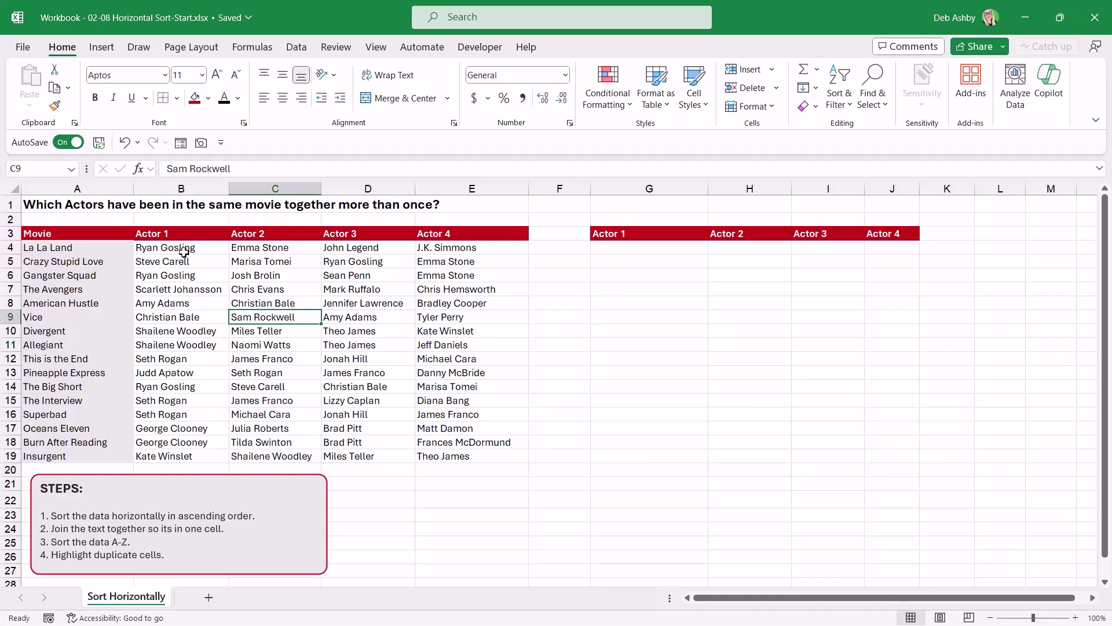
pyautogui.moveTo(168, 249); pyautogui.dragTo(173, 457)
pyautogui.click(209, 246)
pyautogui.moveTo(209, 247); pyautogui.dragTo(455, 244)
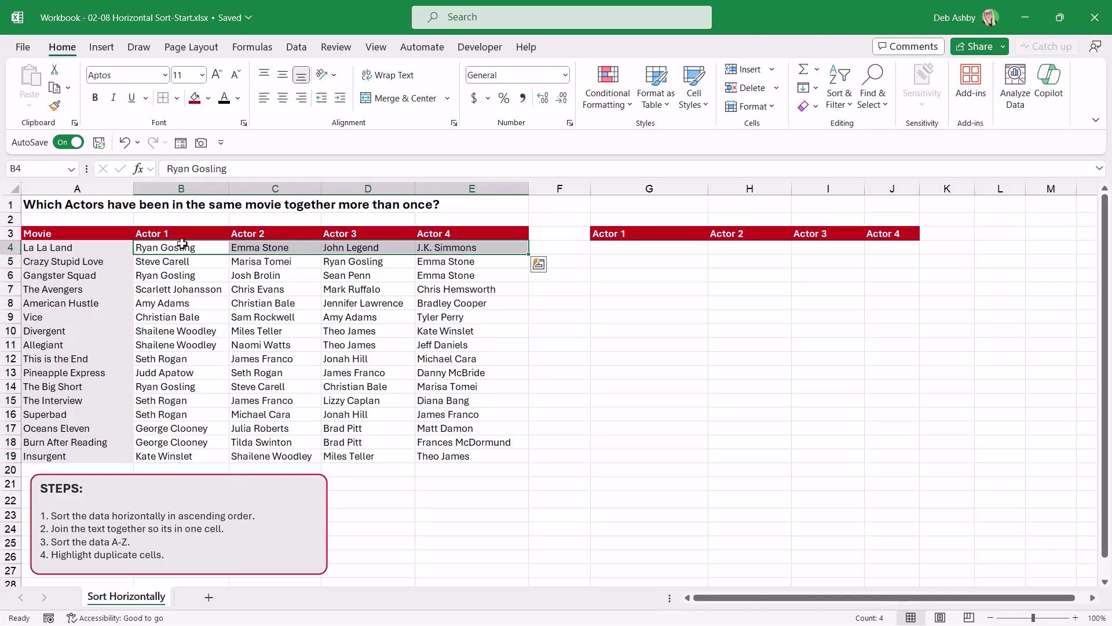
pyautogui.moveTo(606, 248); pyautogui.dragTo(711, 245)
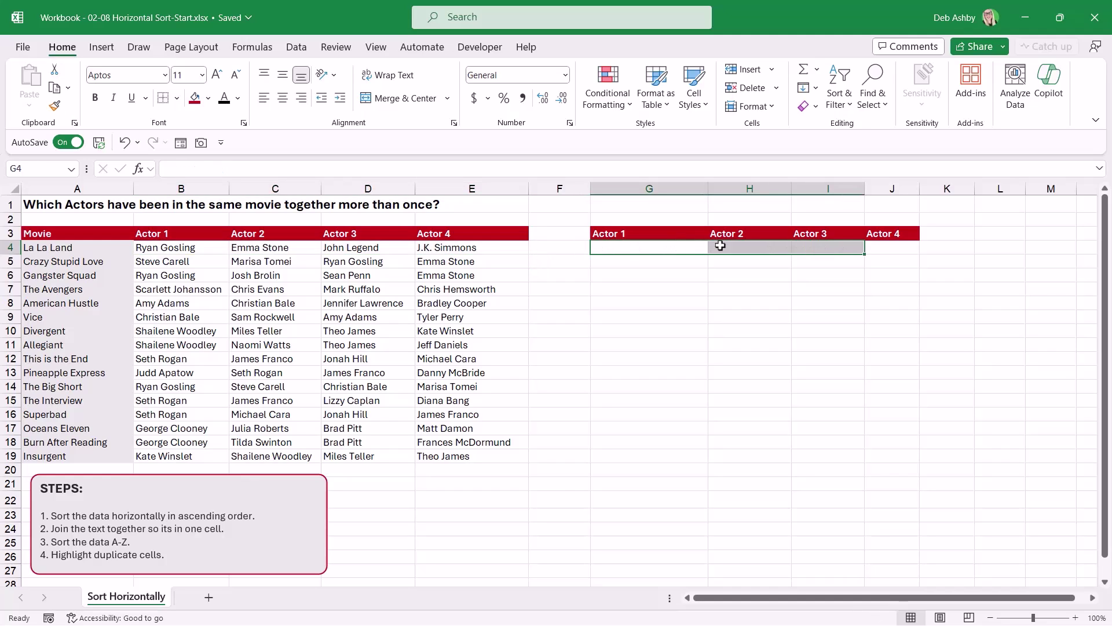
pyautogui.click(186, 249)
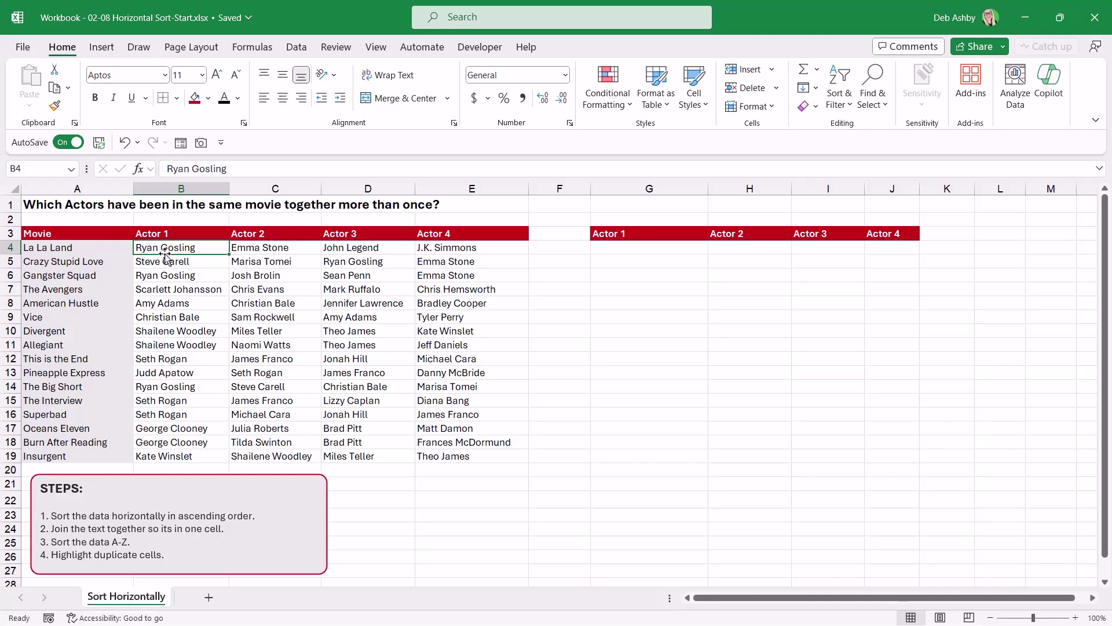
# Enter =SORT(B4:E4,,1,TRUE) in G4 to sort the La La Land actors horizontally in ascending order
pyautogui.click(603, 252)
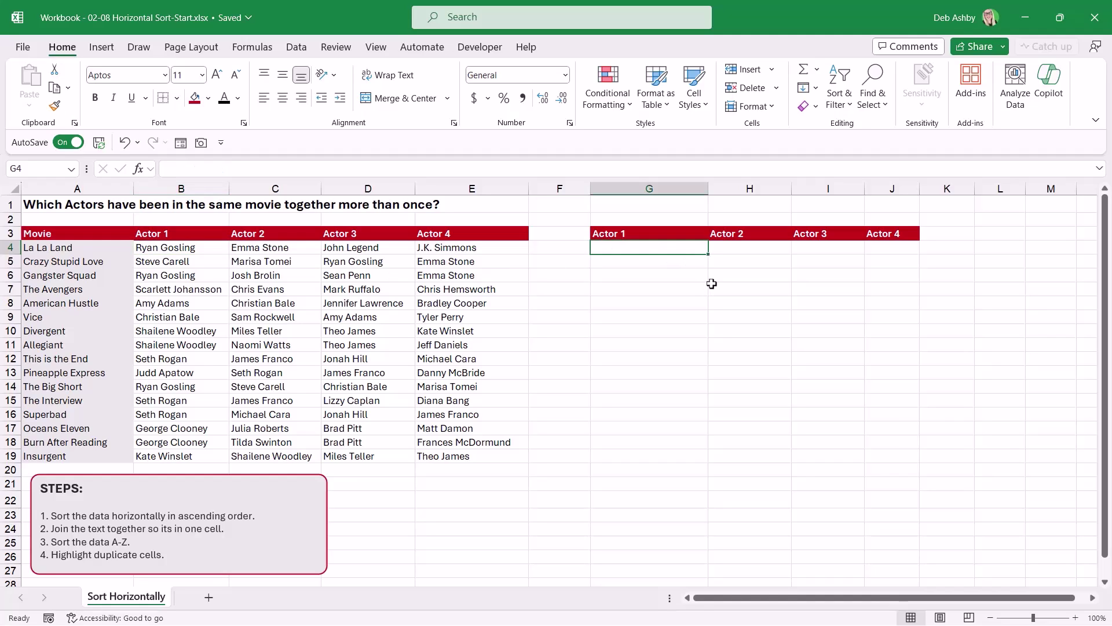
pyautogui.write('=SORT(')
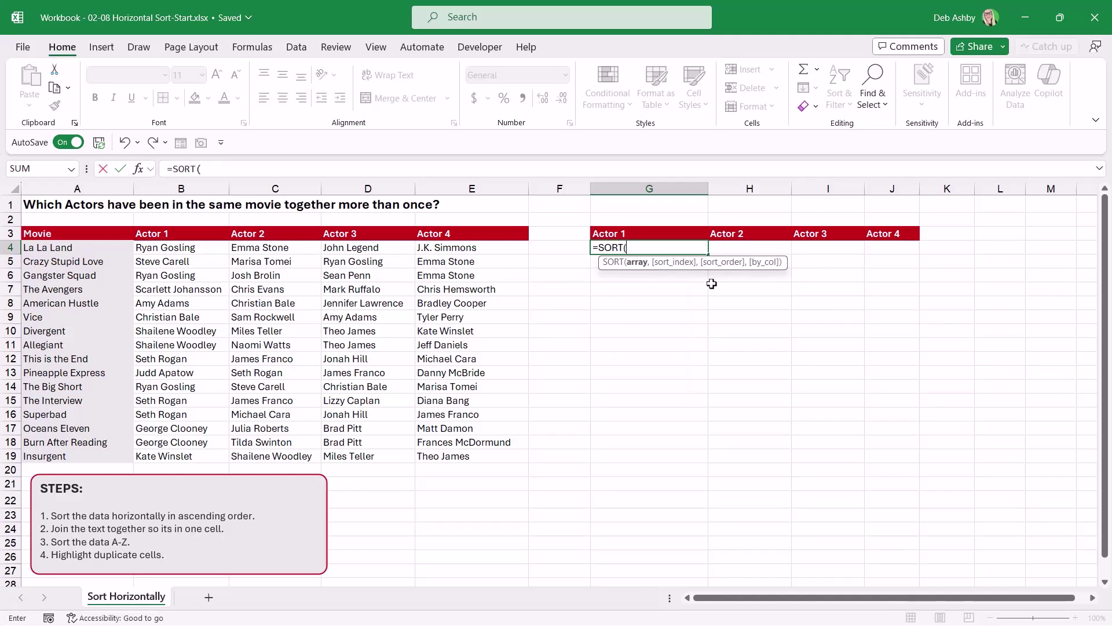
pyautogui.moveTo(145, 250); pyautogui.dragTo(478, 251)
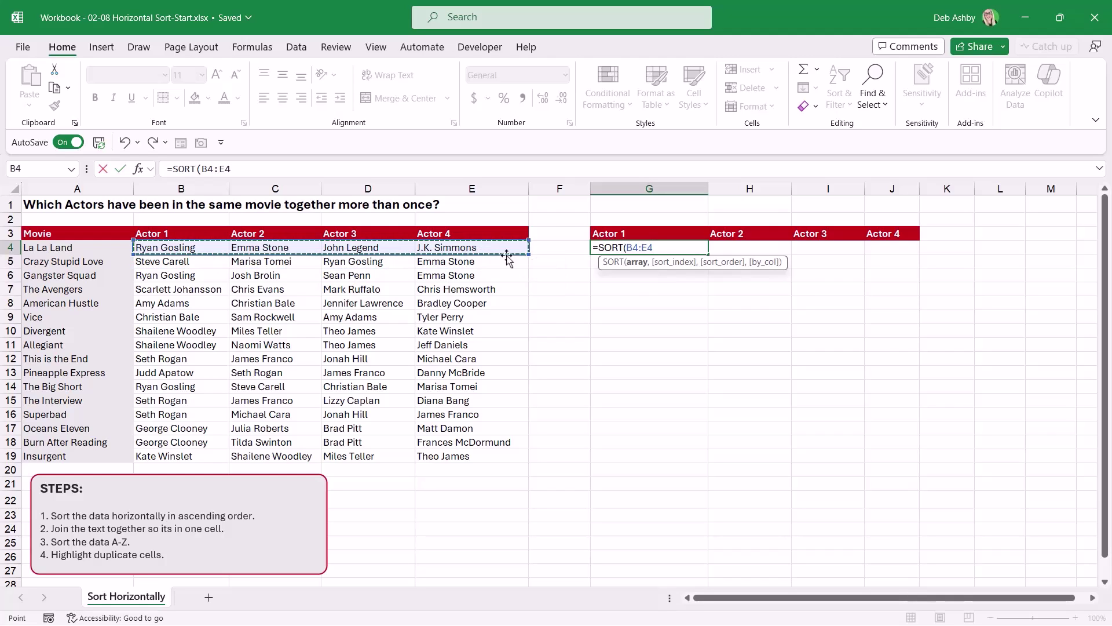
pyautogui.write(',')
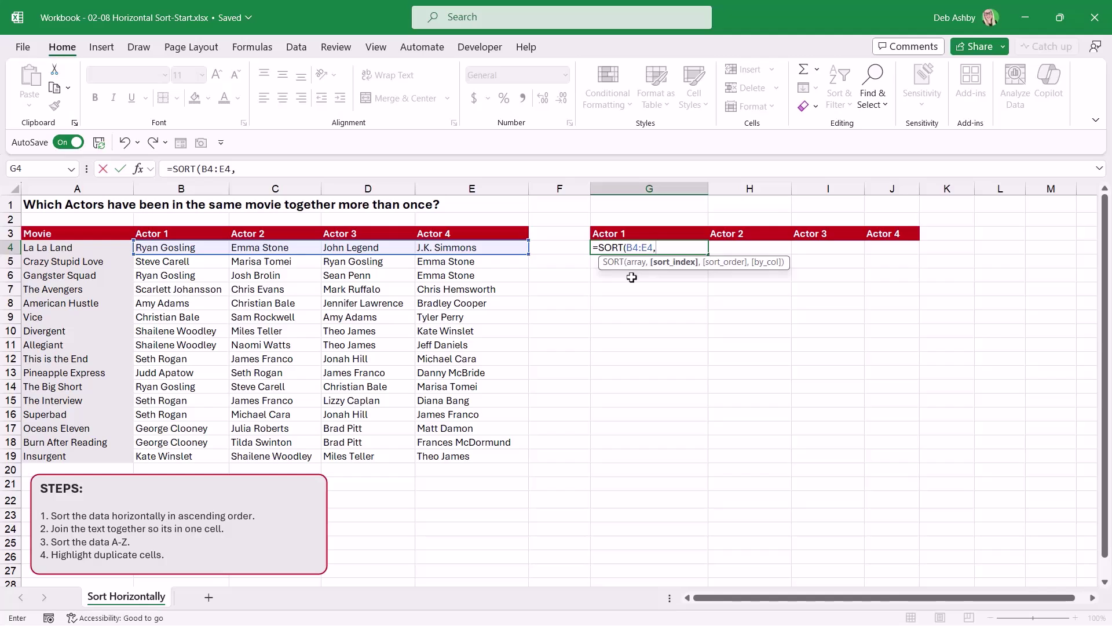
pyautogui.write(',1')
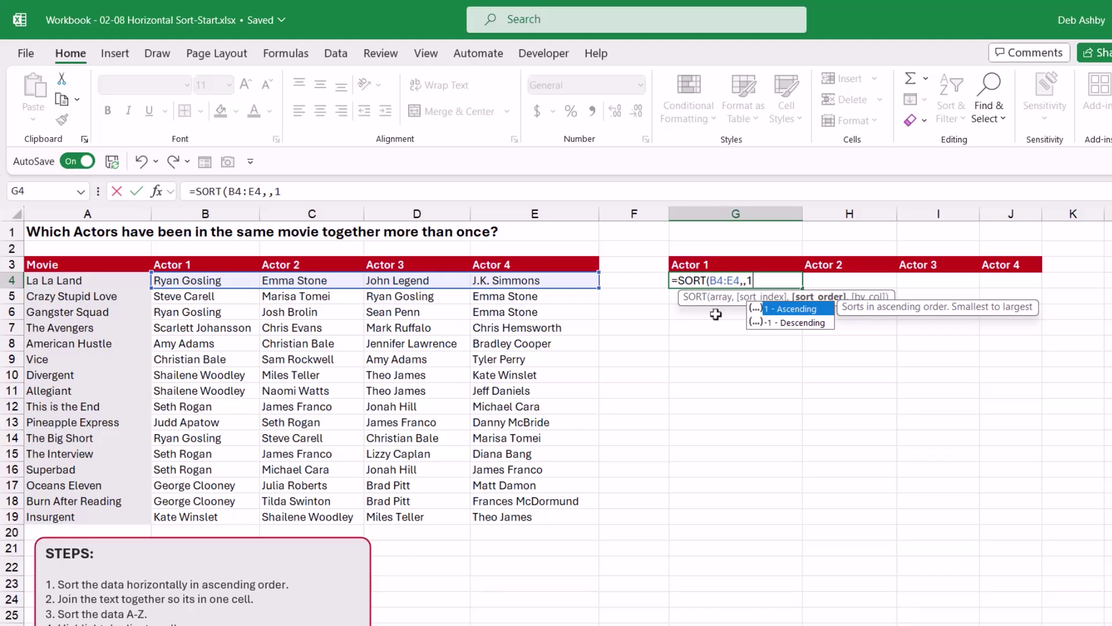
pyautogui.write(',')
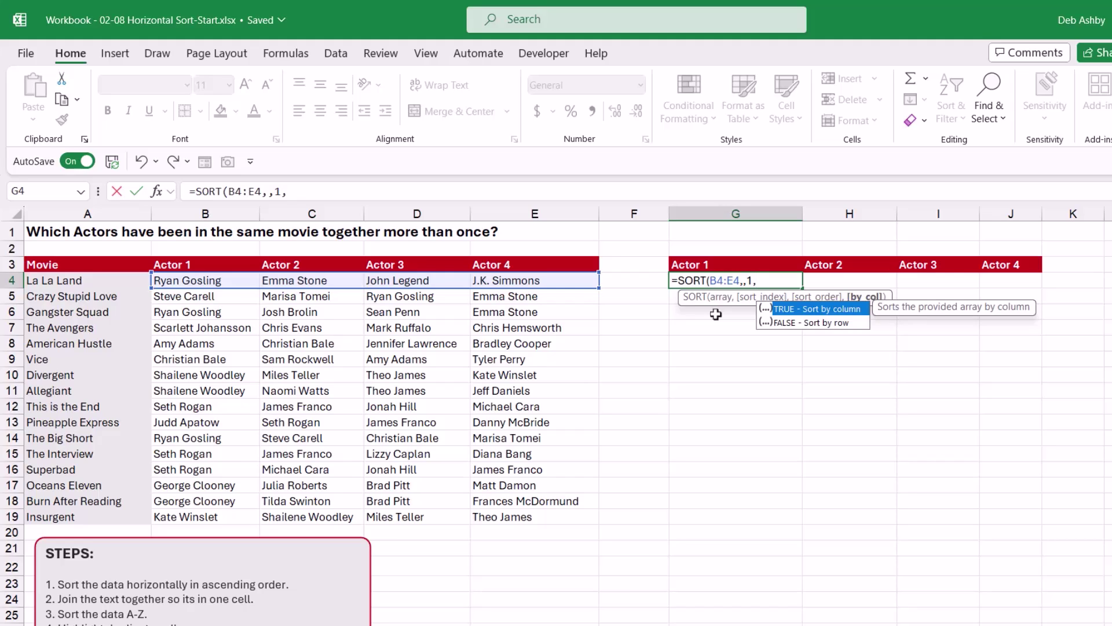
pyautogui.write('TRUE)')
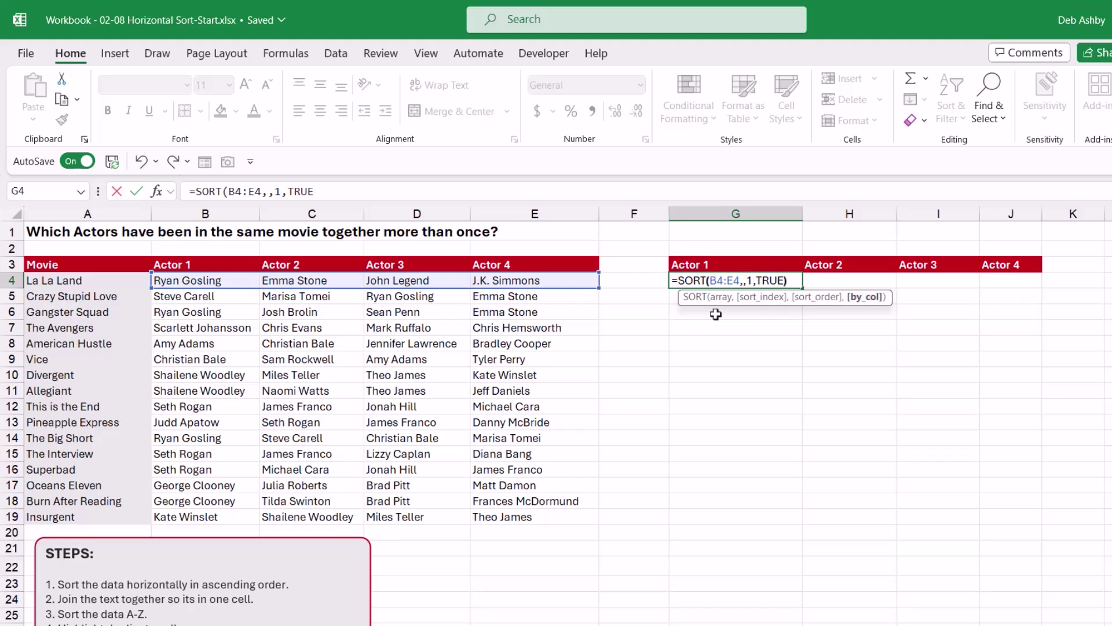
pyautogui.press('Return')
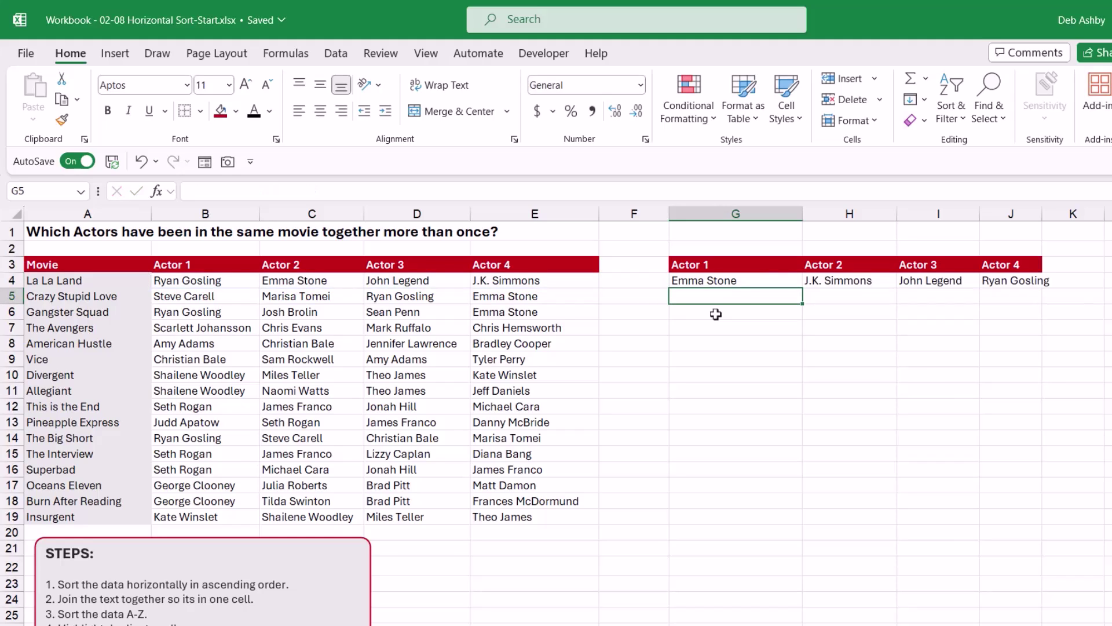
# Fill the horizontal SORT formula from G4 down to G19 and fit the width of the Actor 3 and Actor 4 output columns
pyautogui.doubleClick(1042, 215)
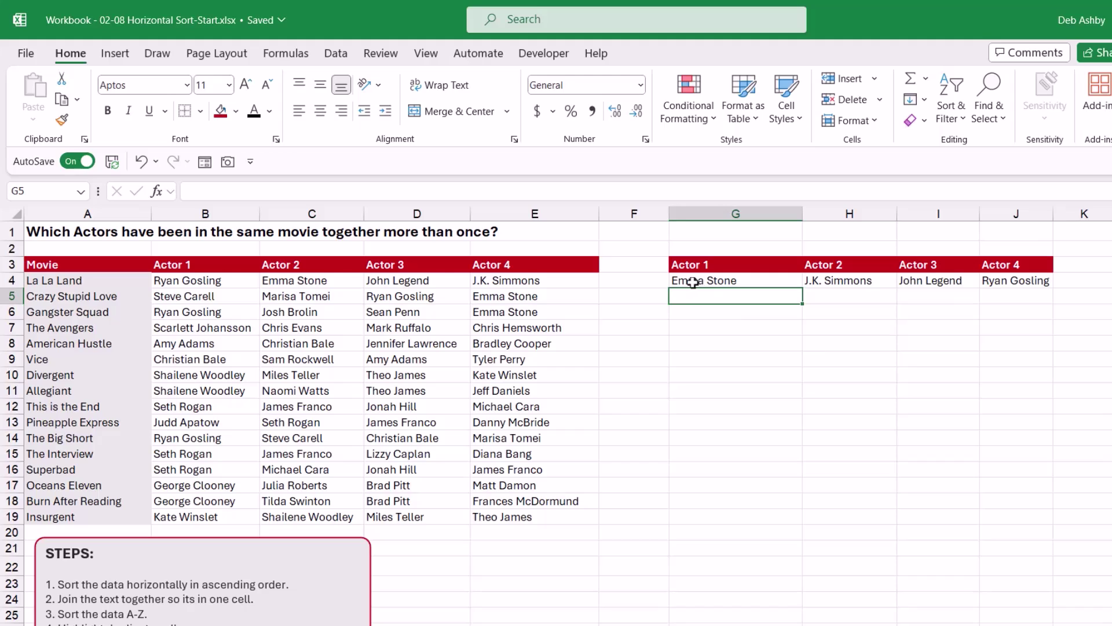
pyautogui.click(790, 282)
pyautogui.moveTo(798, 284); pyautogui.dragTo(817, 524)
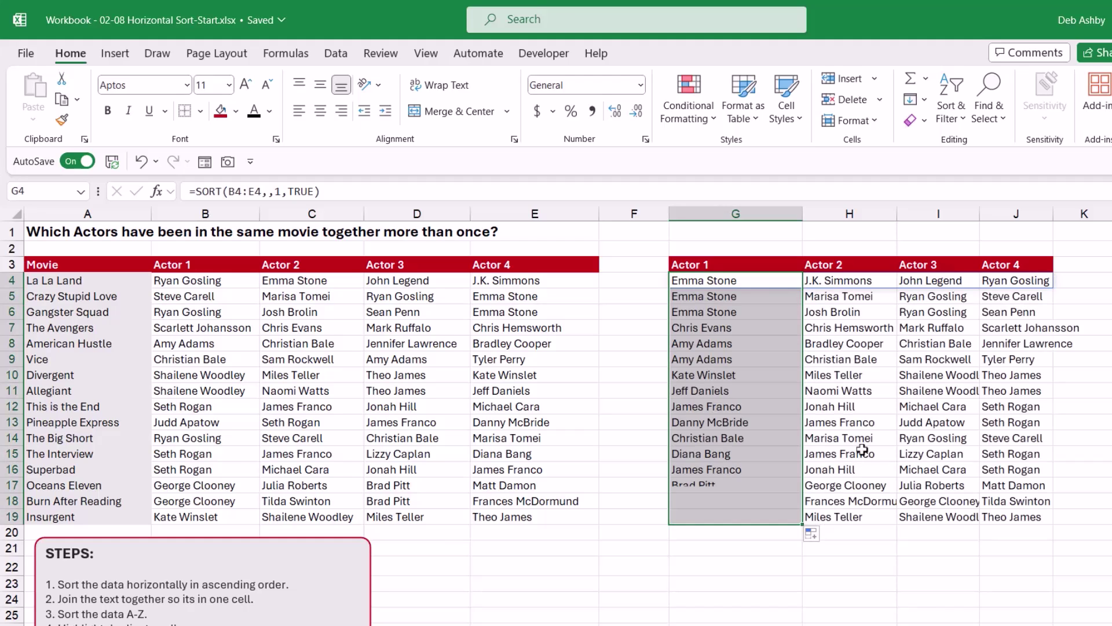
pyautogui.click(805, 311)
pyautogui.press('Down')
pyautogui.press('Down')
pyautogui.press('Down')
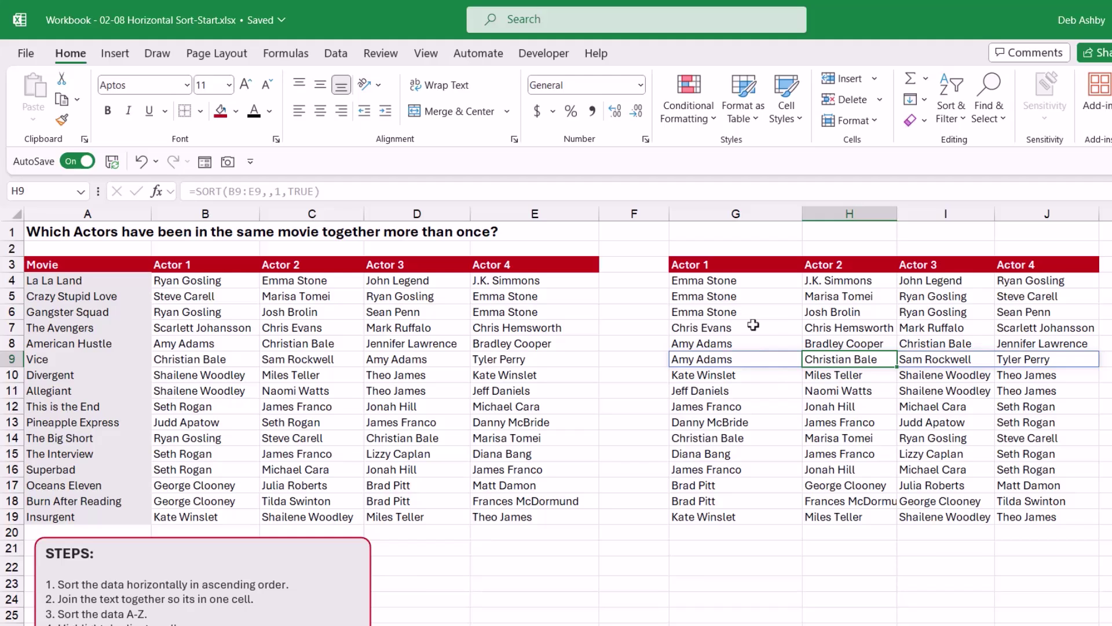
# Insert the TEXTJOIN function in front of SORT in the G4 formula
pyautogui.click(703, 282)
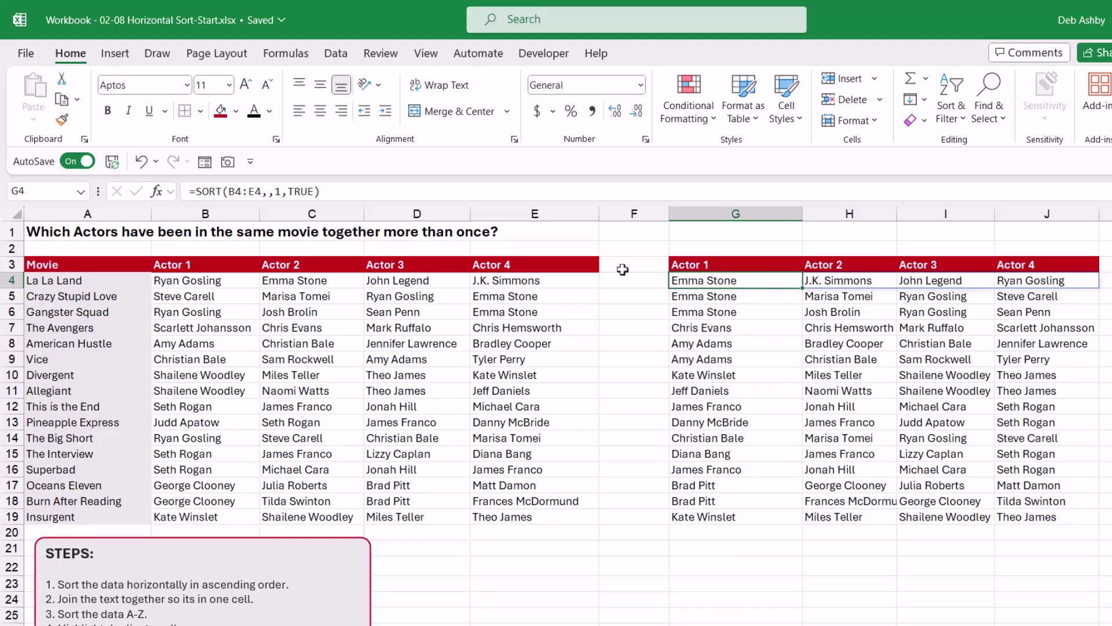
pyautogui.click(277, 194)
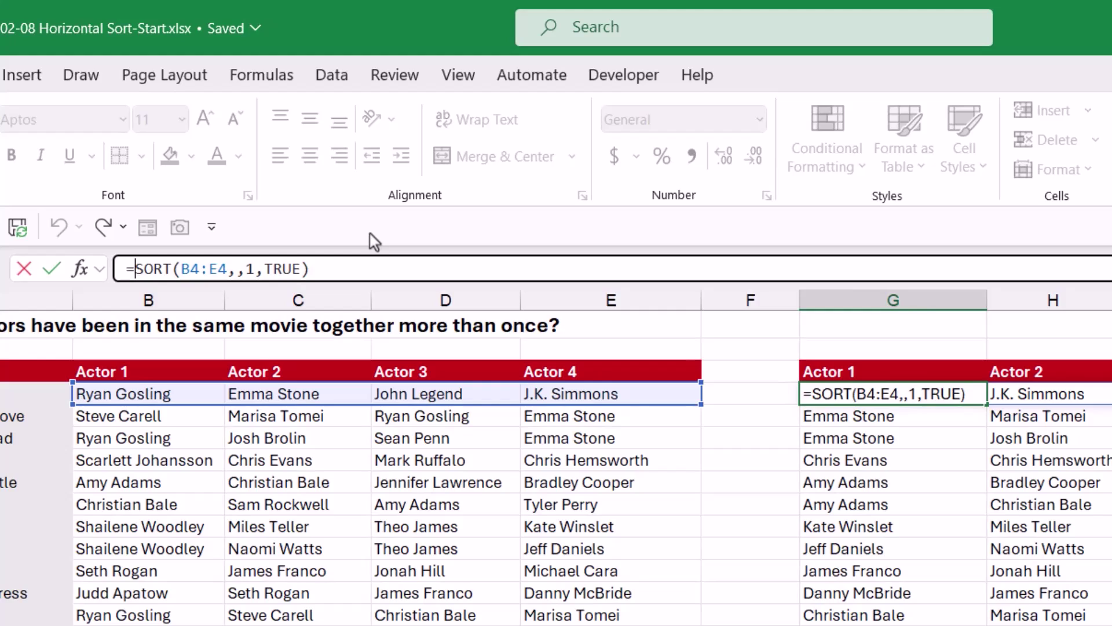
pyautogui.write('TEXT')
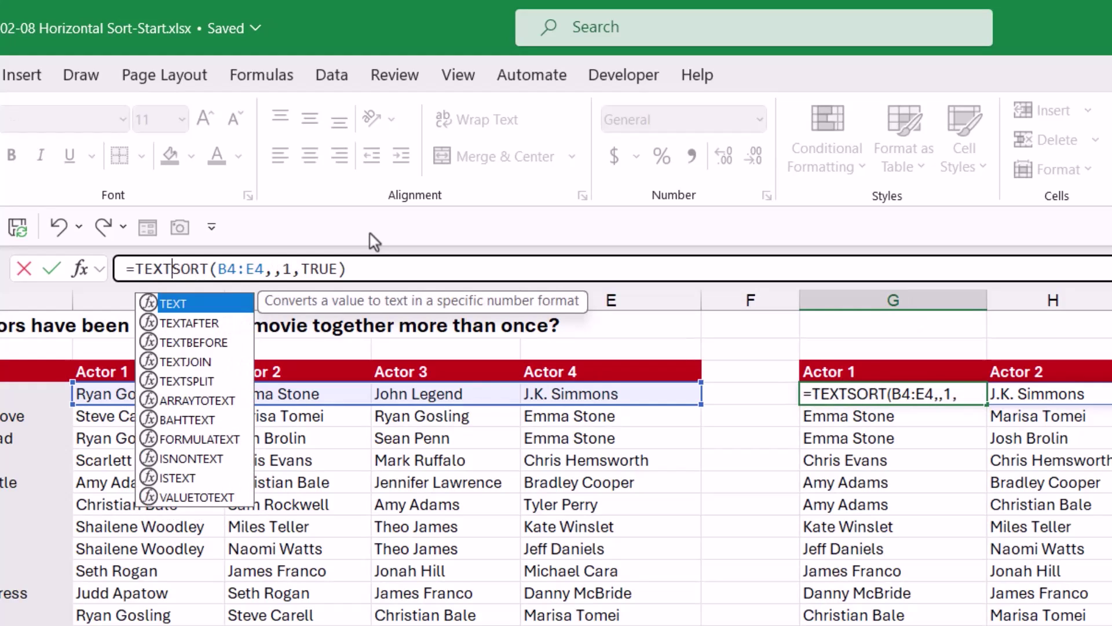
pyautogui.press('Down')
pyautogui.press('Down')
pyautogui.press('Down')
pyautogui.press('Tab')
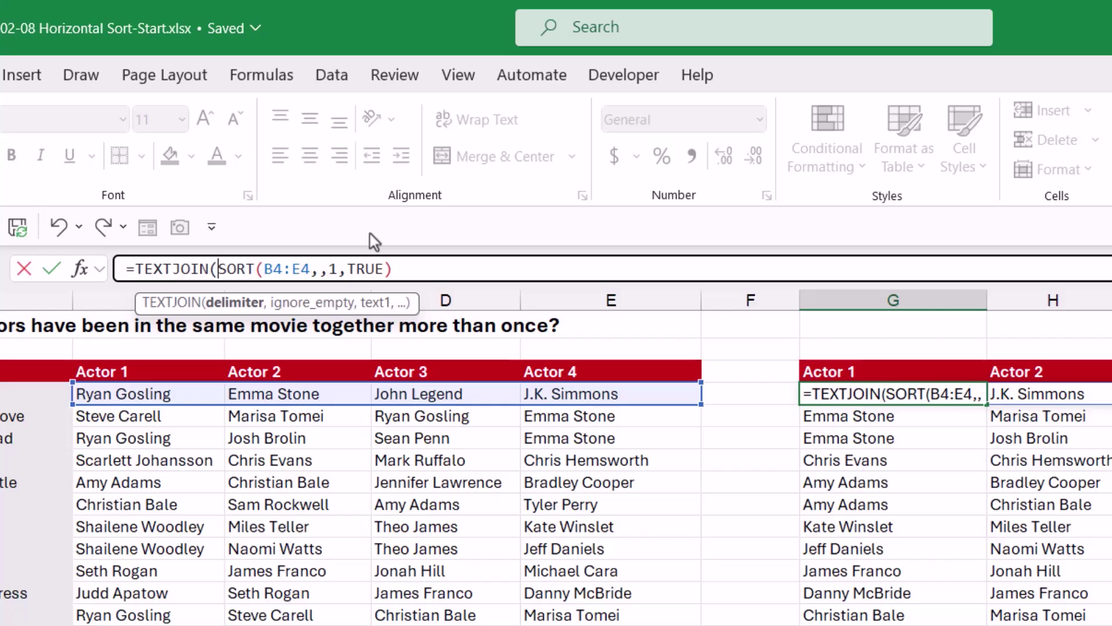
# Complete the G4 formula as =TEXTJOIN(,TRUE,SORT(B4:E4,,1,TRUE)), with no delimiter and empty cells ignored
pyautogui.write(',')
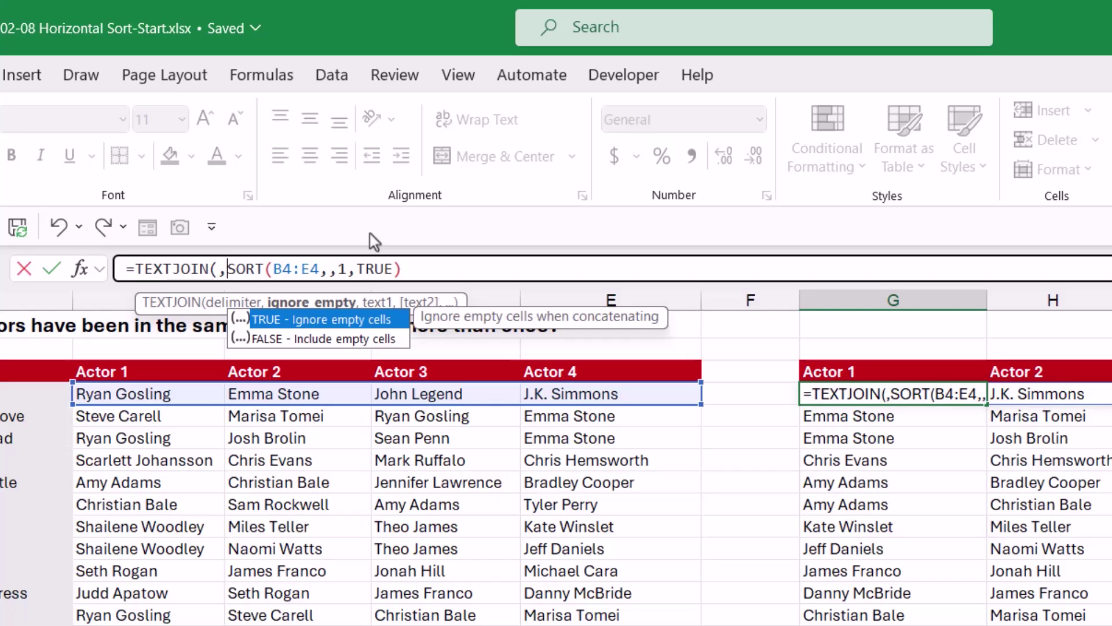
pyautogui.write('true')
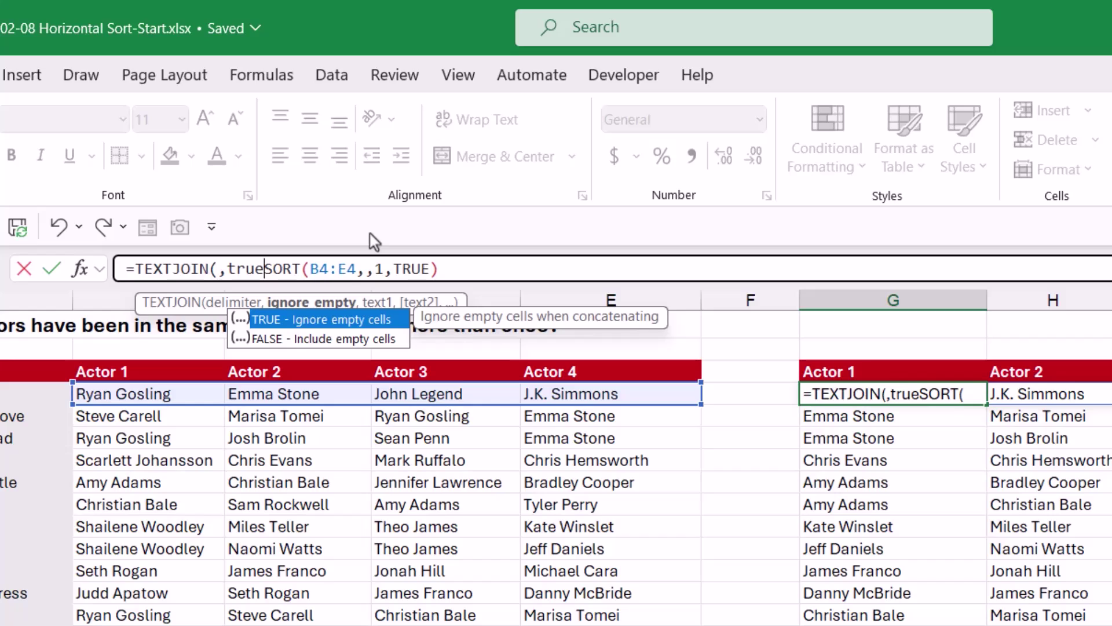
pyautogui.write(',')
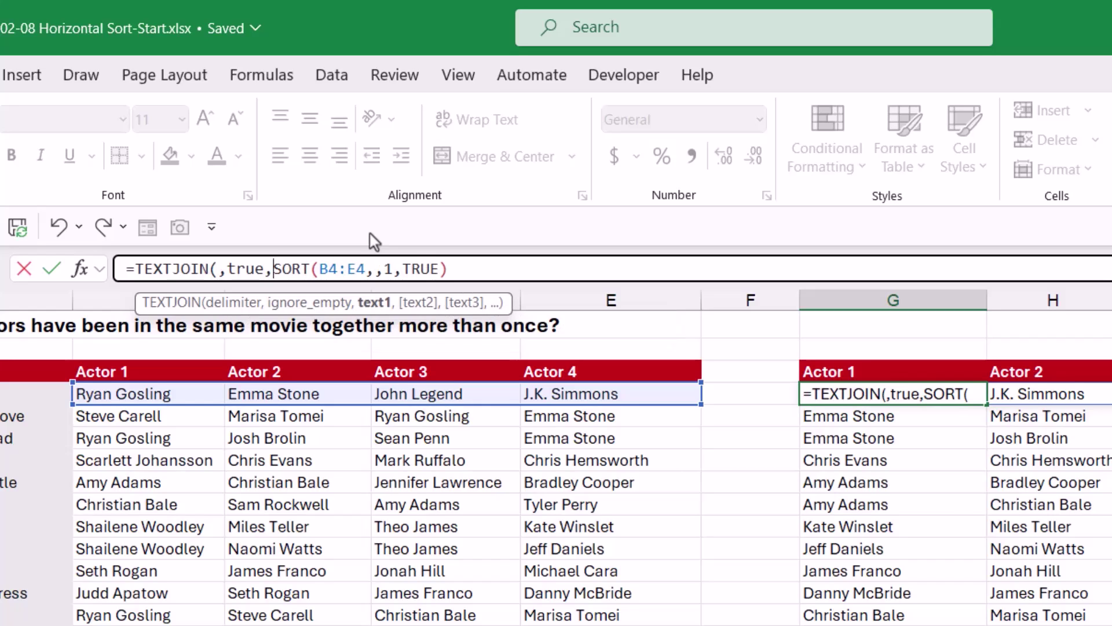
pyautogui.click(378, 309)
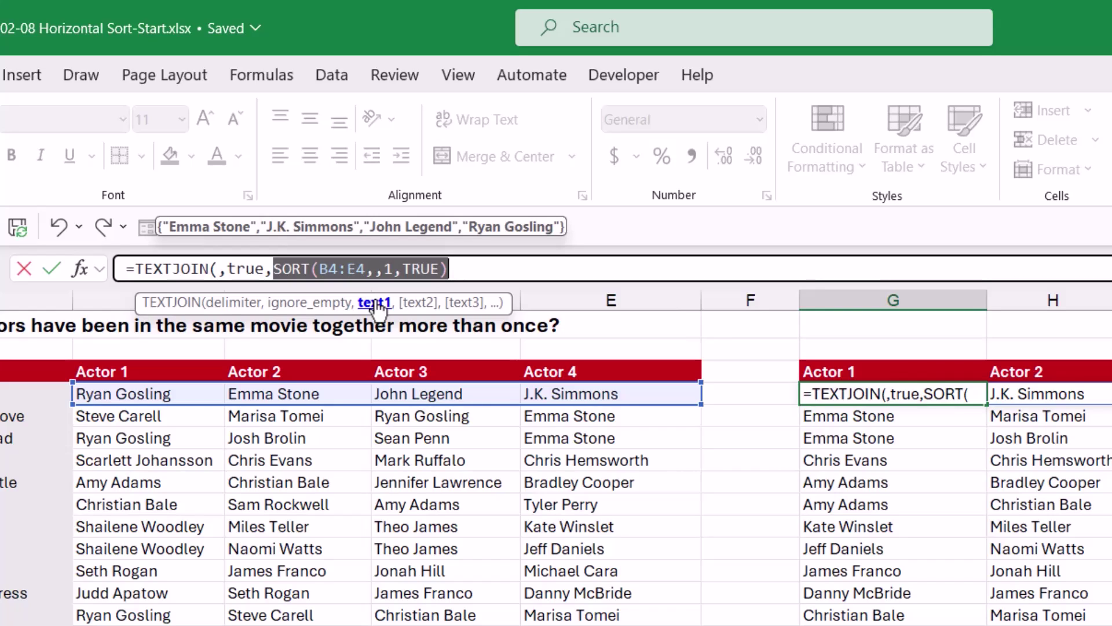
pyautogui.click(525, 263)
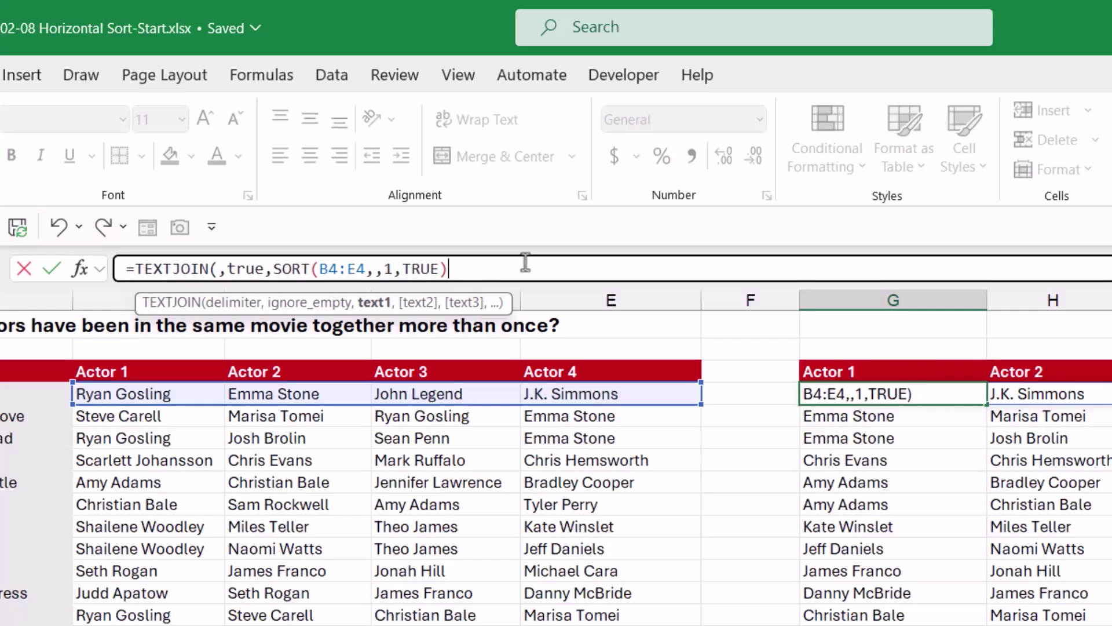
pyautogui.write(')')
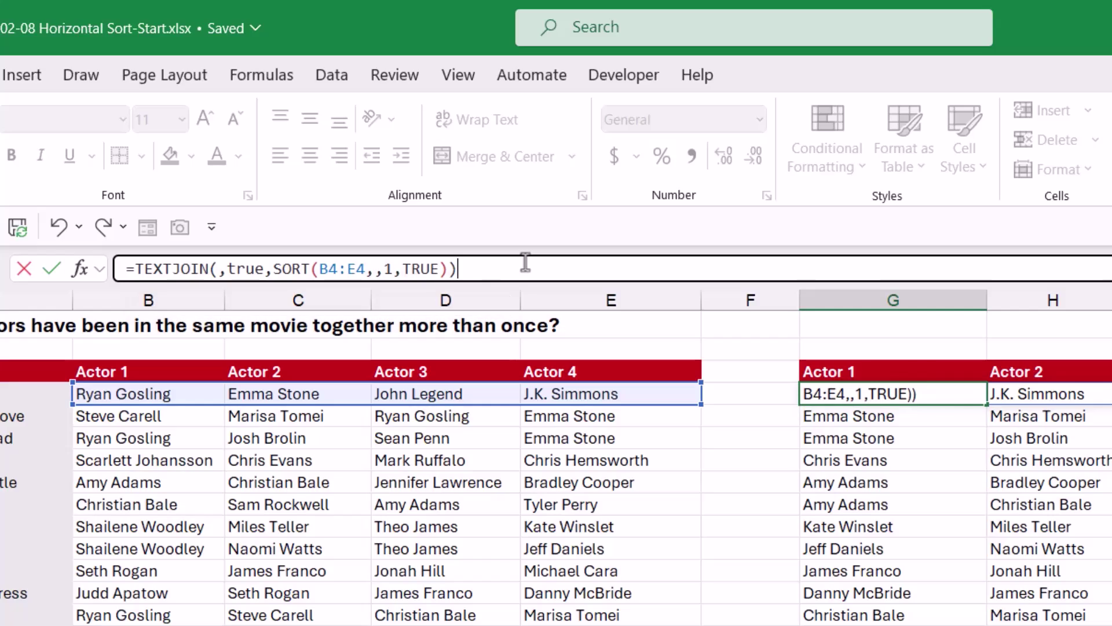
pyautogui.press('Return')
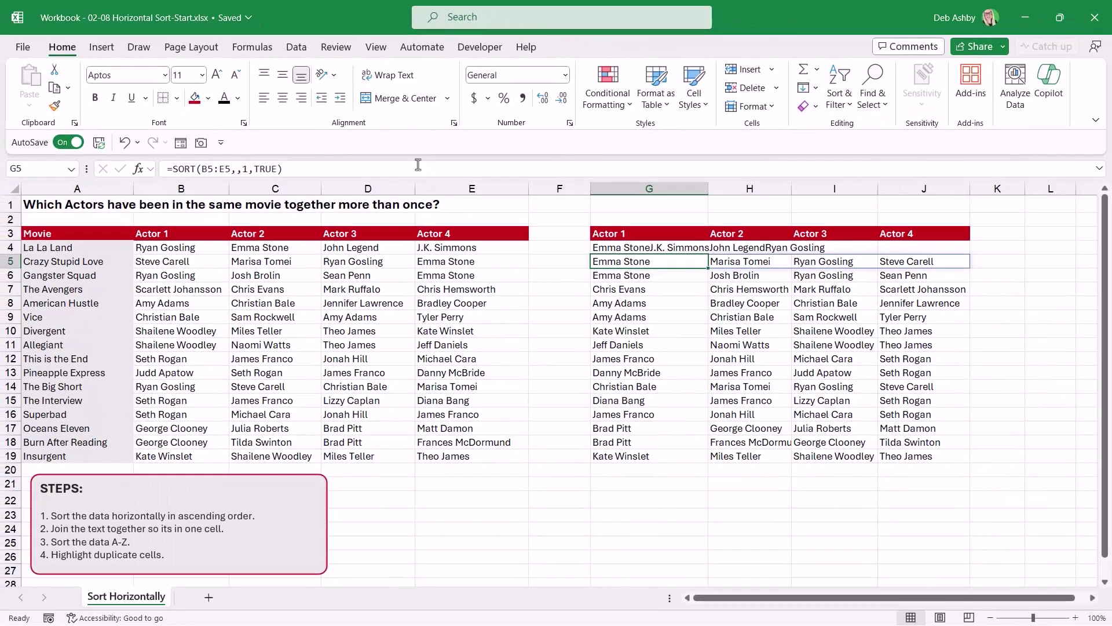
# Fill the TEXTJOIN formula from G4 down to G19 and fit column G to the joined names
pyautogui.doubleClick(708, 188)
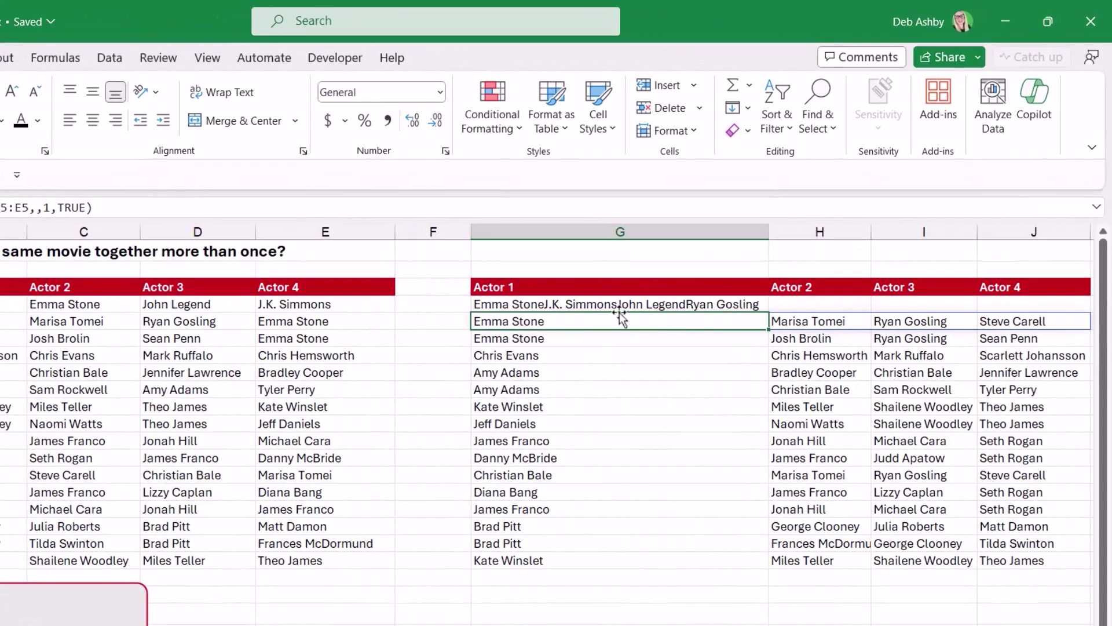
pyautogui.click(634, 287)
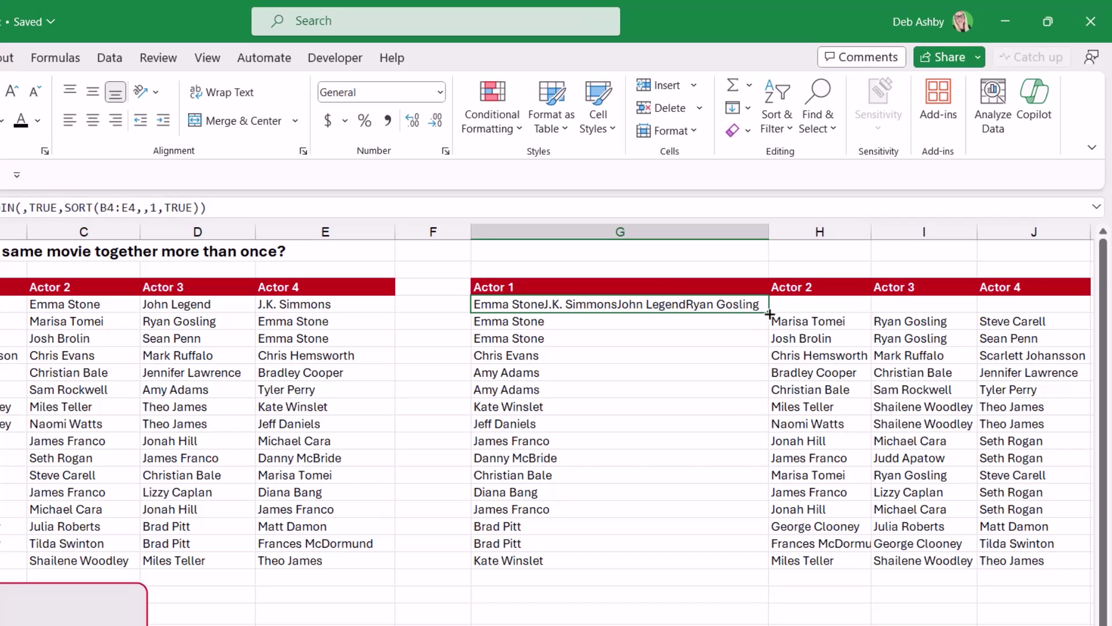
pyautogui.moveTo(769, 313); pyautogui.dragTo(771, 567)
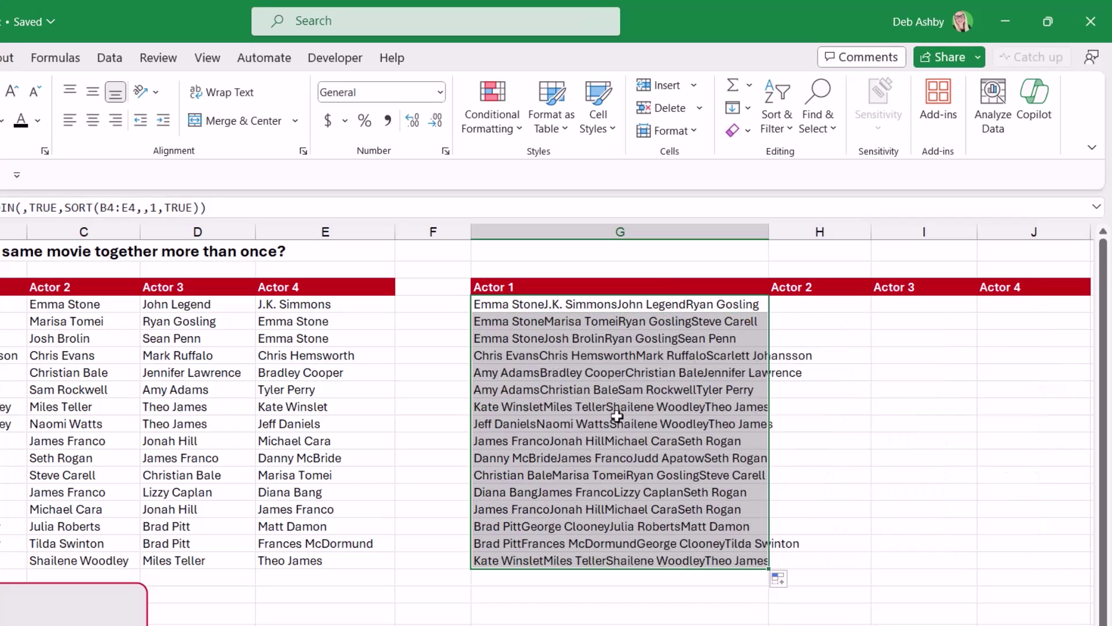
pyautogui.click(906, 386)
pyautogui.doubleClick(769, 231)
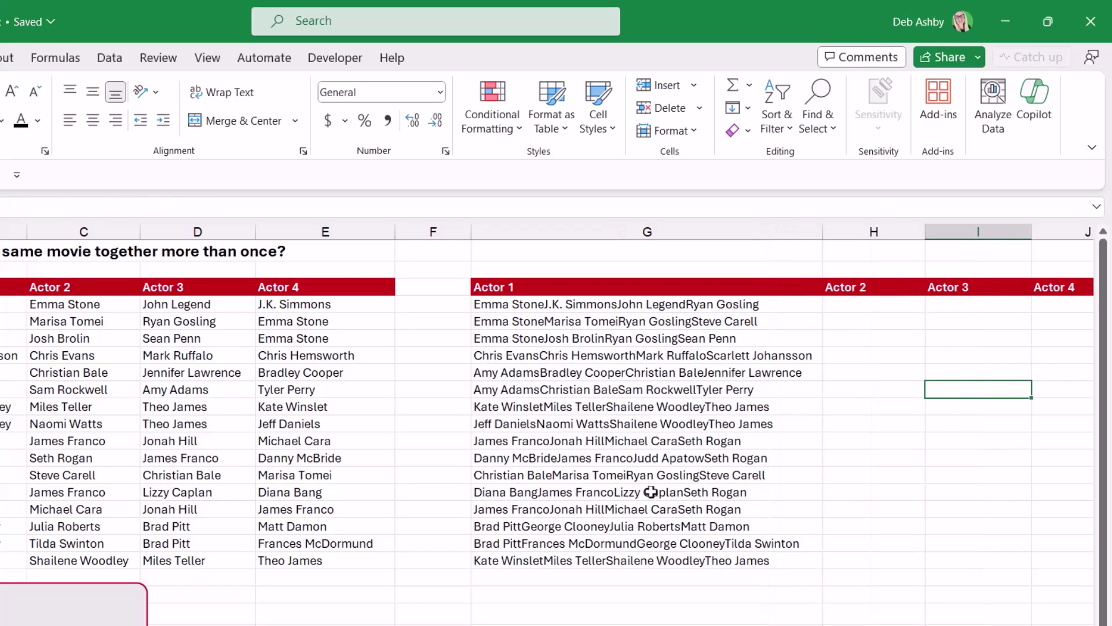
# Examine the TEXTJOIN formulas behind the joined actor names down column G
pyautogui.click(580, 305)
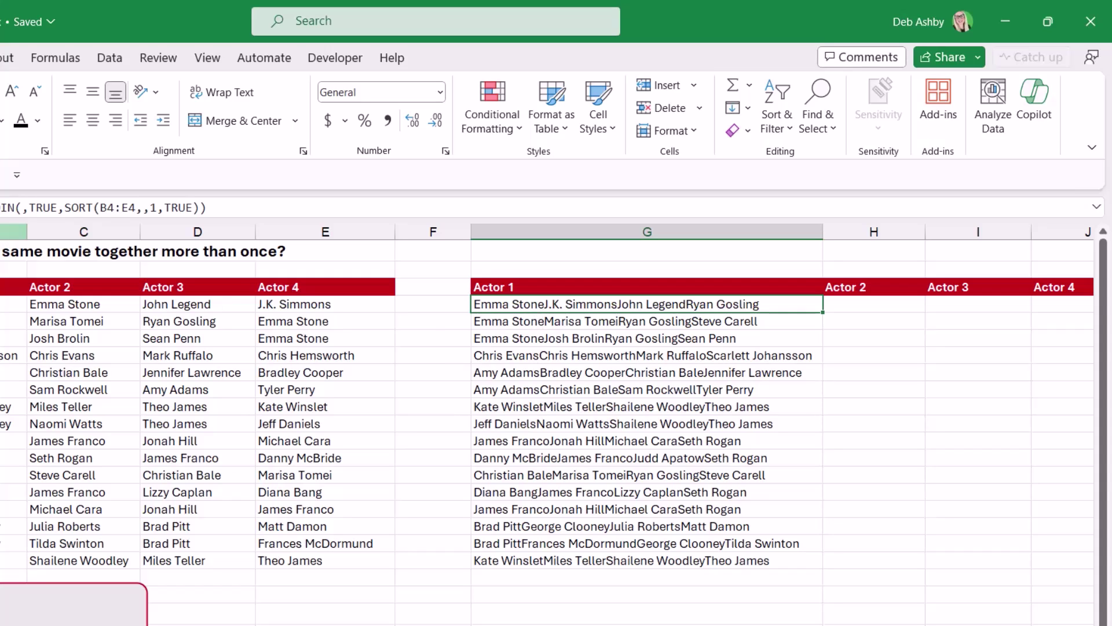
pyautogui.press('Down')
pyautogui.press('Down')
pyautogui.press('Down')
pyautogui.press('Down')
pyautogui.press('Down')
pyautogui.press('Down')
pyautogui.press('Down')
pyautogui.press('Down')
pyautogui.press('Down')
pyautogui.press('Down')
pyautogui.press('Down')
pyautogui.press('Down')
pyautogui.press('Up')
pyautogui.press('Up')
pyautogui.press('Up')
pyautogui.press('Up')
pyautogui.press('Up')
pyautogui.press('Up')
pyautogui.press('Up')
pyautogui.press('Up')
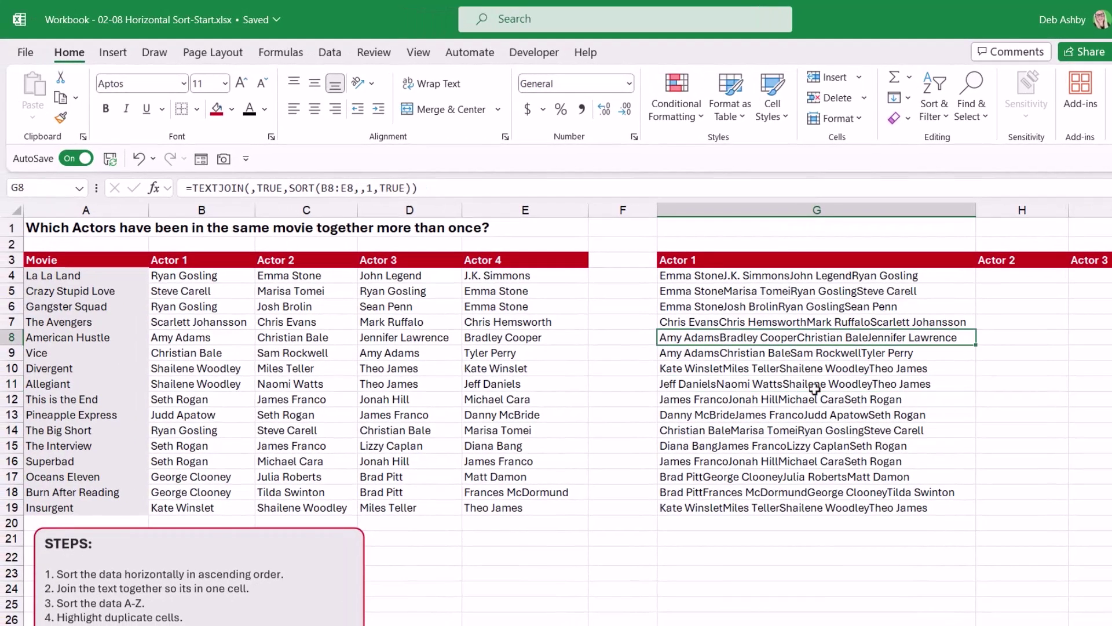
# Replace the formulas in G4:G19 with their values and check individual cells for plain text
pyautogui.click(682, 285)
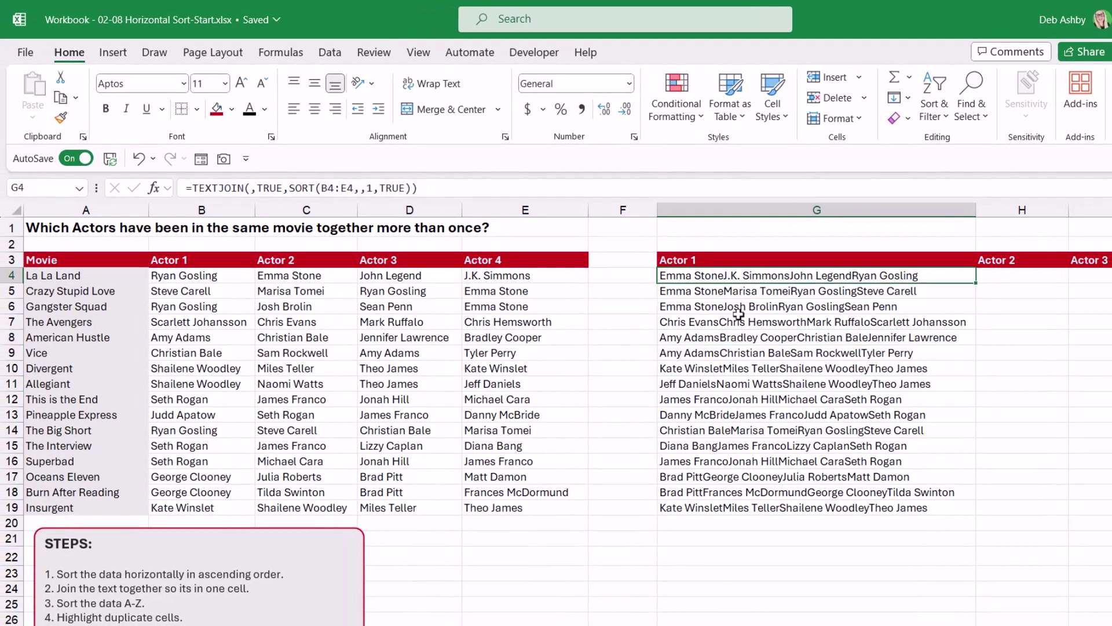
pyautogui.hotkey('ctrl', 'shift', 'Down')
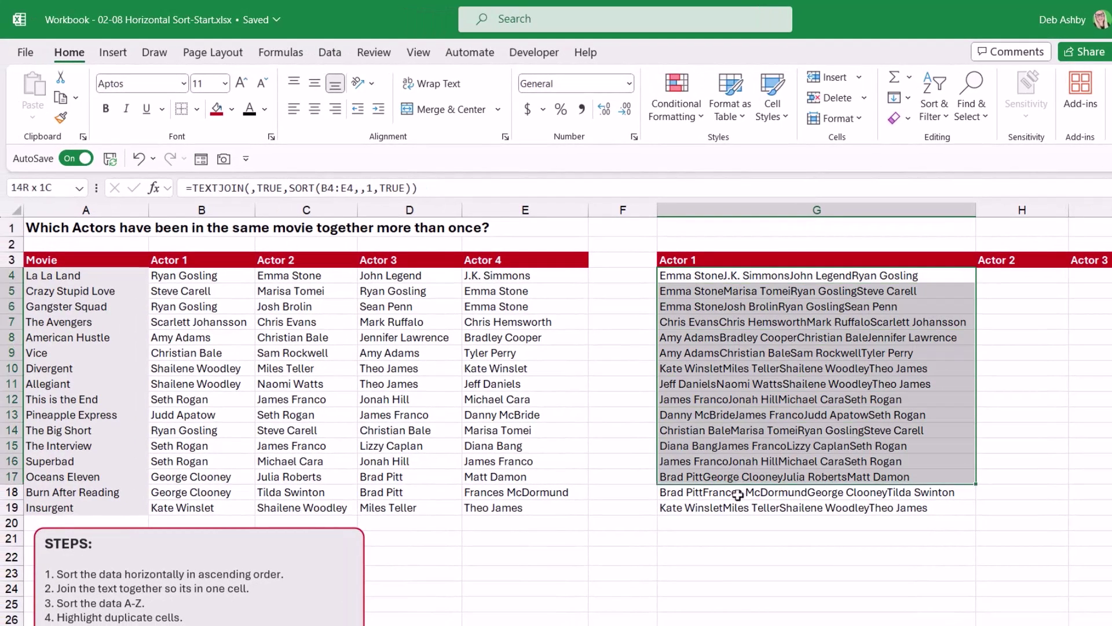
pyautogui.hotkey('ctrl', 'c')
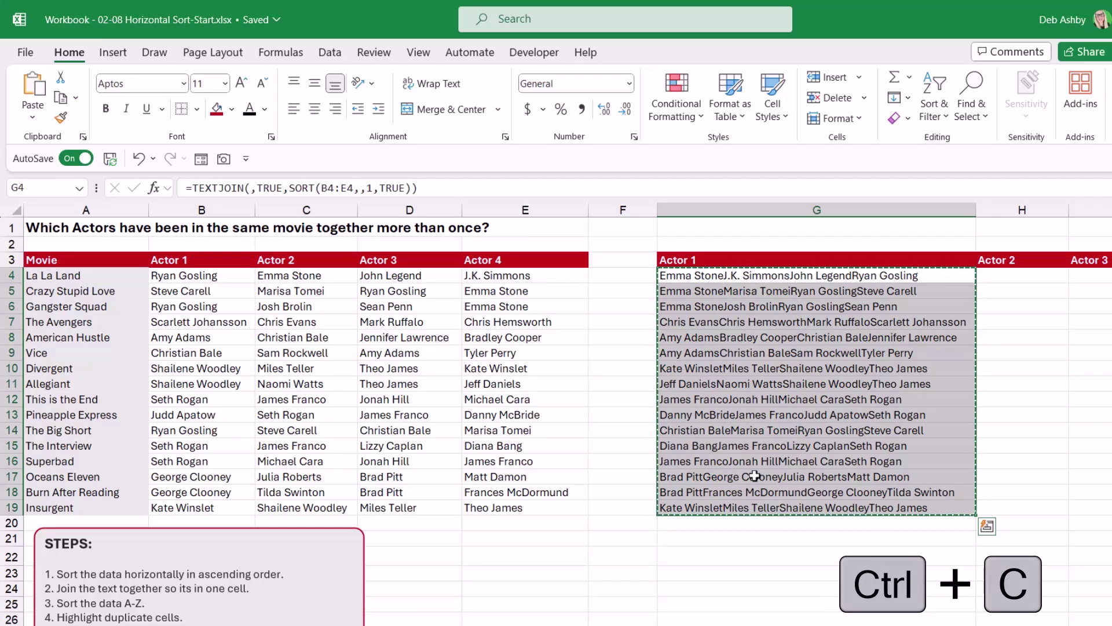
pyautogui.hotkey('ctrl', 'shift', 'v')
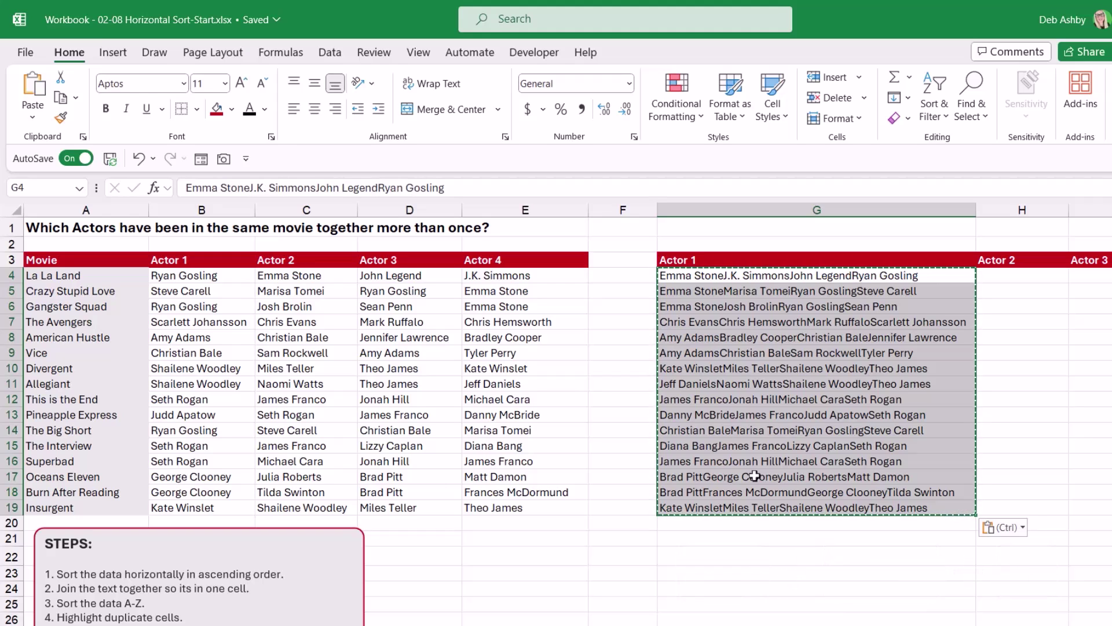
pyautogui.press('Escape')
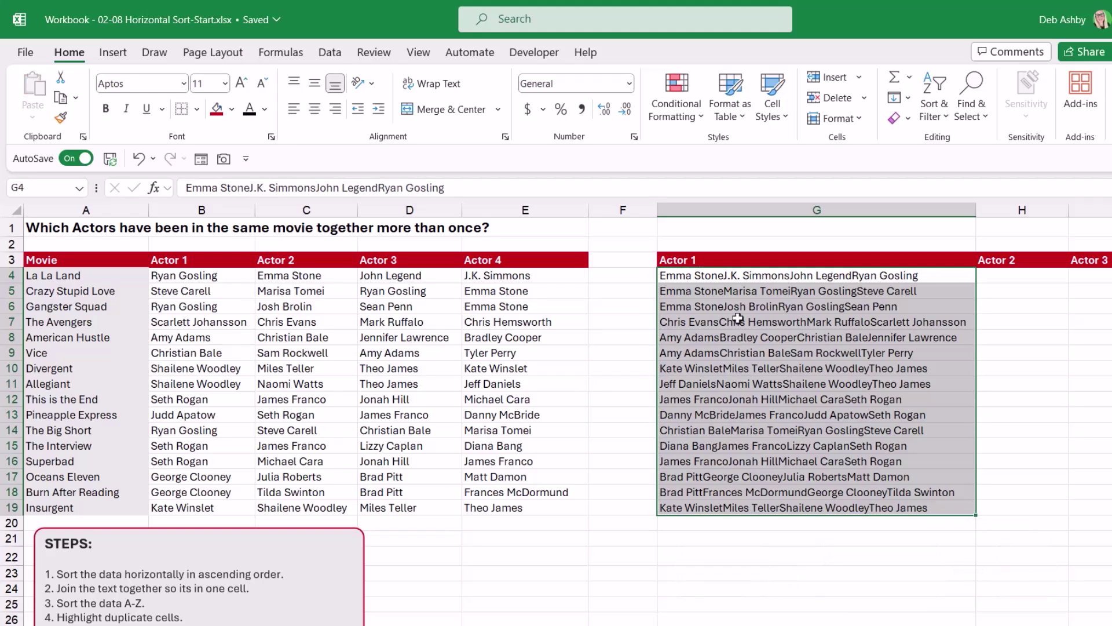
pyautogui.click(737, 292)
pyautogui.click(747, 399)
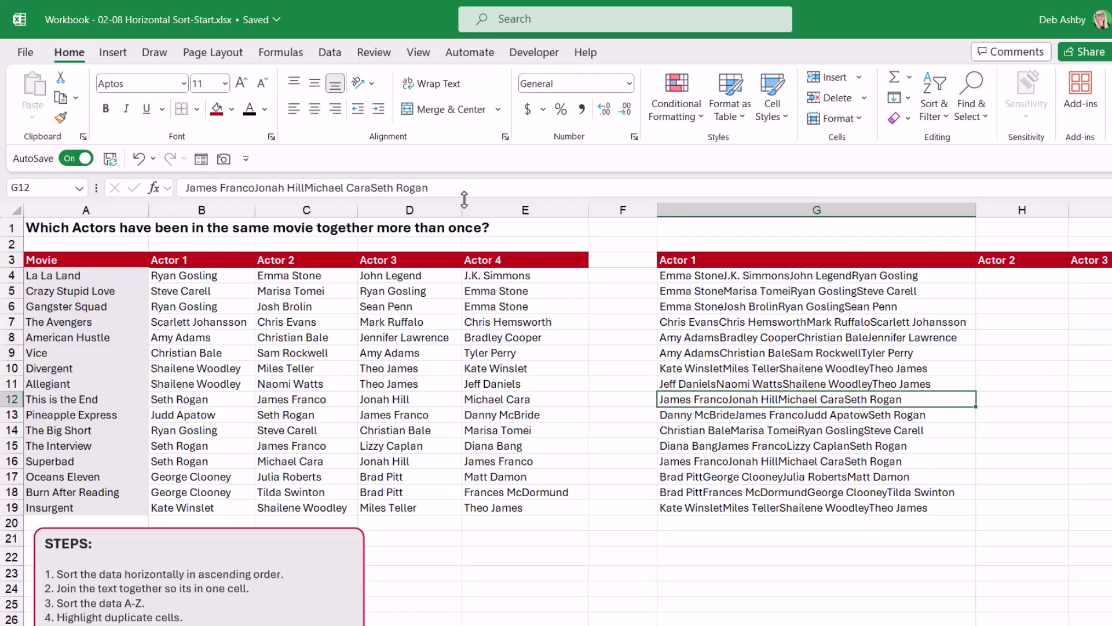
# Sort the joined actor names in G4:G19 from A to Z, continuing with the current selection only
pyautogui.moveTo(808, 282); pyautogui.dragTo(792, 511)
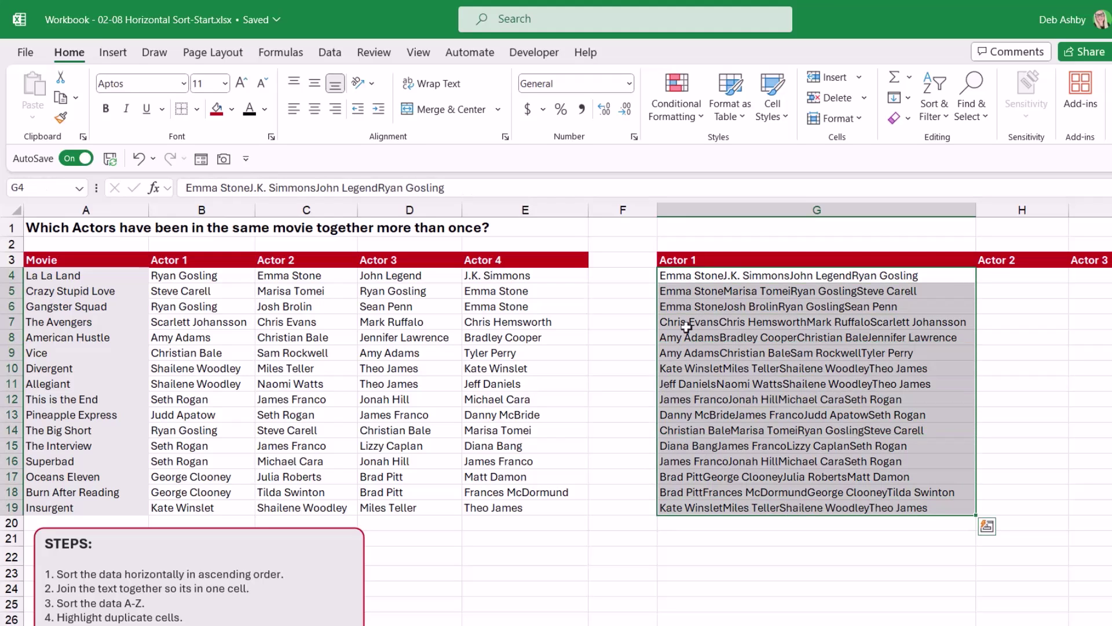
pyautogui.click(329, 52)
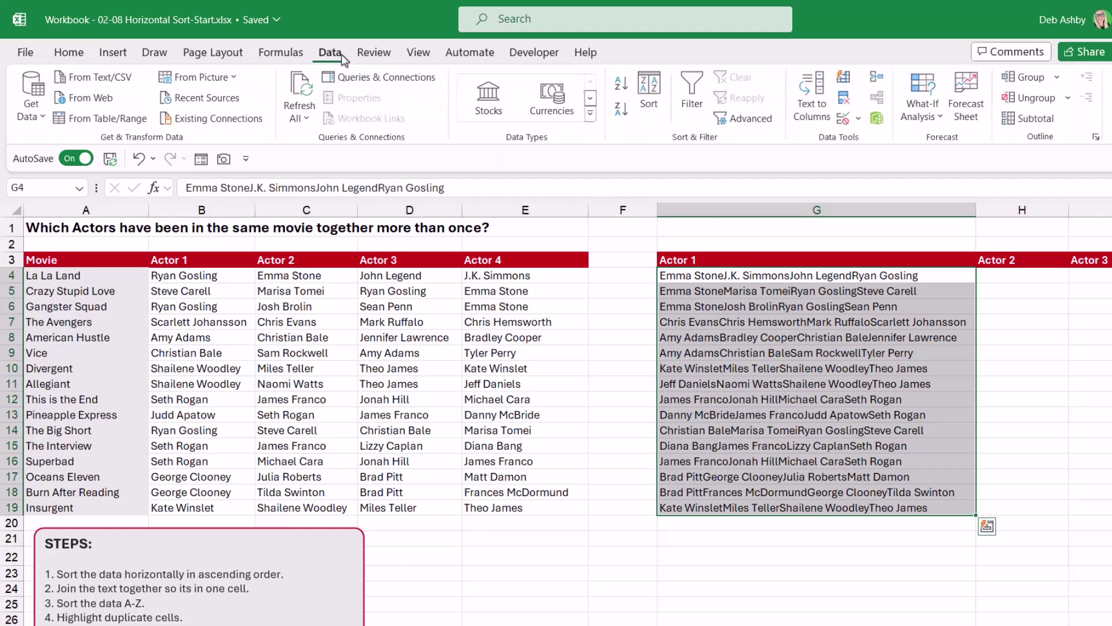
pyautogui.click(623, 89)
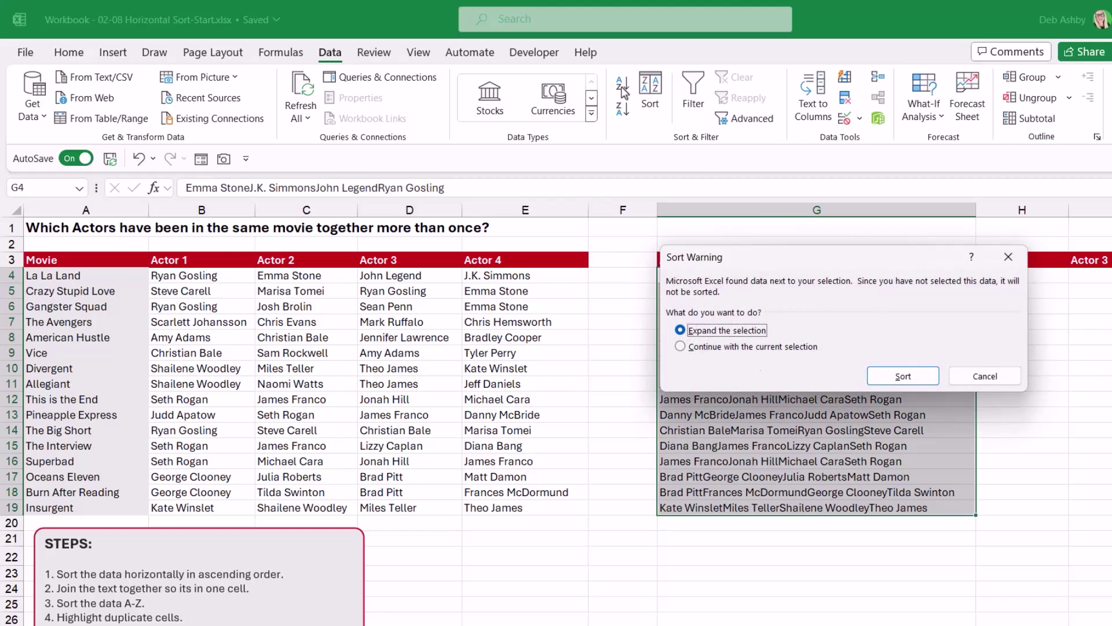
pyautogui.moveTo(835, 266); pyautogui.dragTo(664, 341)
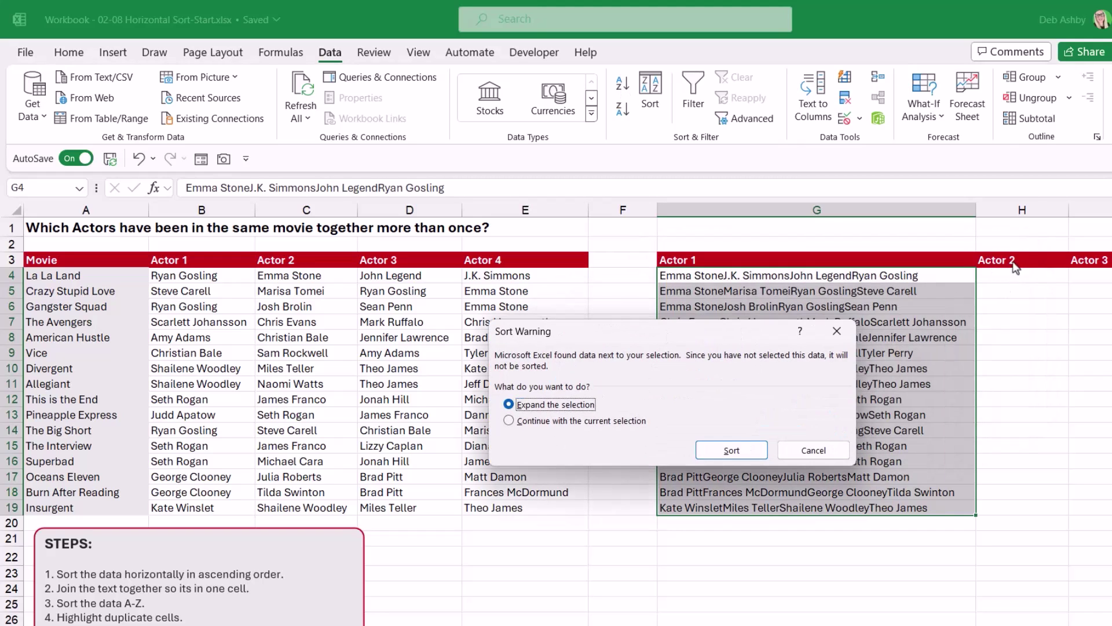
pyautogui.click(509, 421)
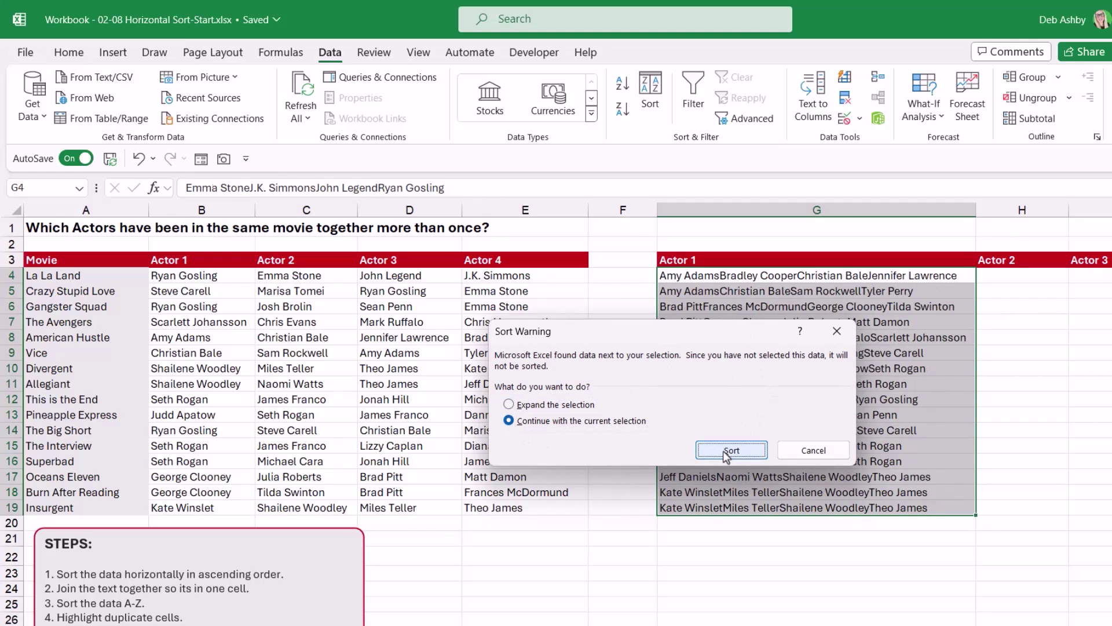
pyautogui.click(728, 451)
pyautogui.click(841, 338)
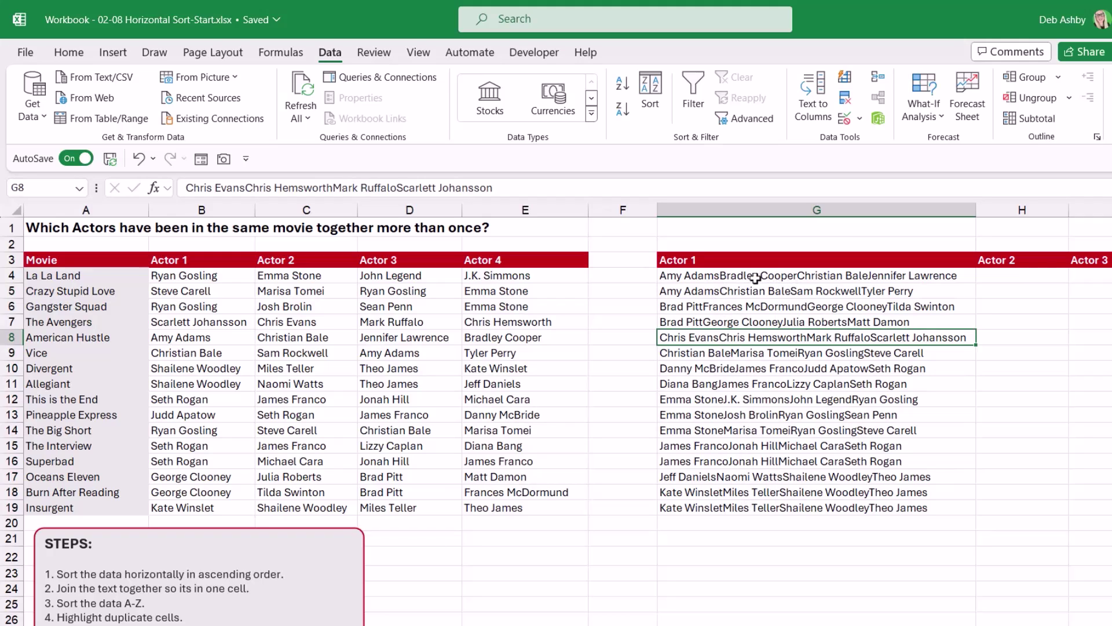
# Highlight duplicate values in G4:G19 with a conditional formatting rule and inspect the highlighted casts
pyautogui.moveTo(745, 275); pyautogui.dragTo(749, 508)
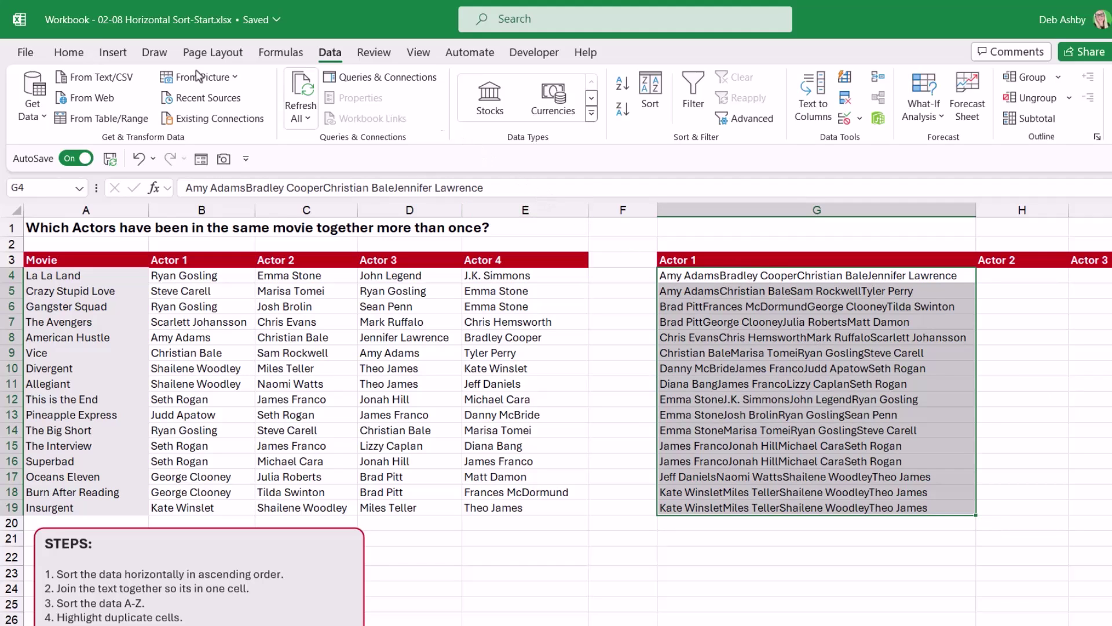
pyautogui.click(69, 52)
pyautogui.click(695, 115)
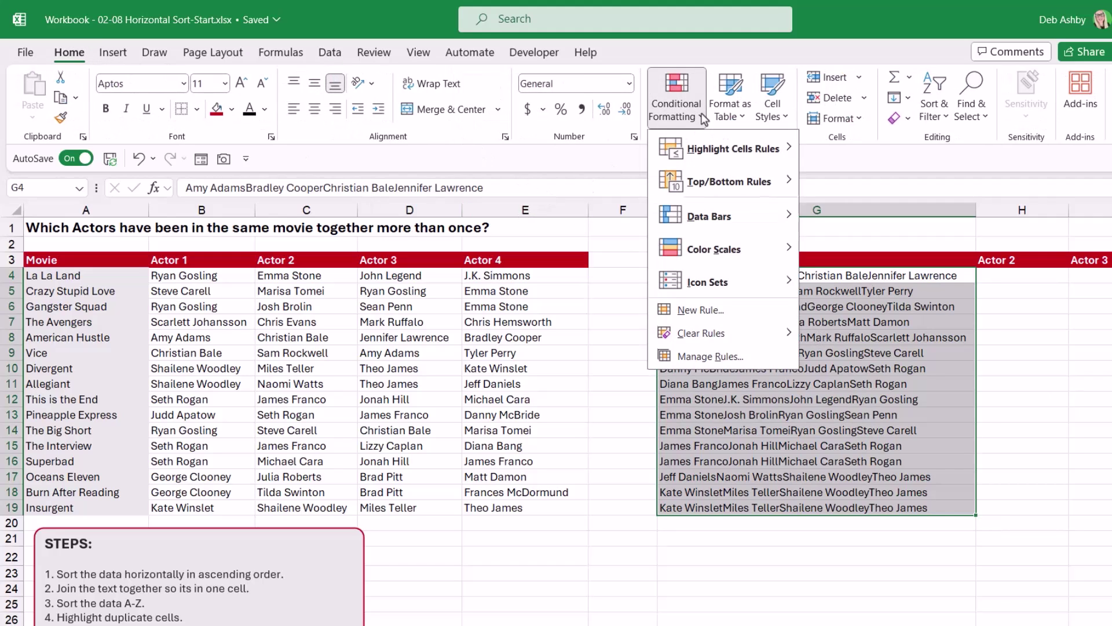
pyautogui.moveTo(700, 146)
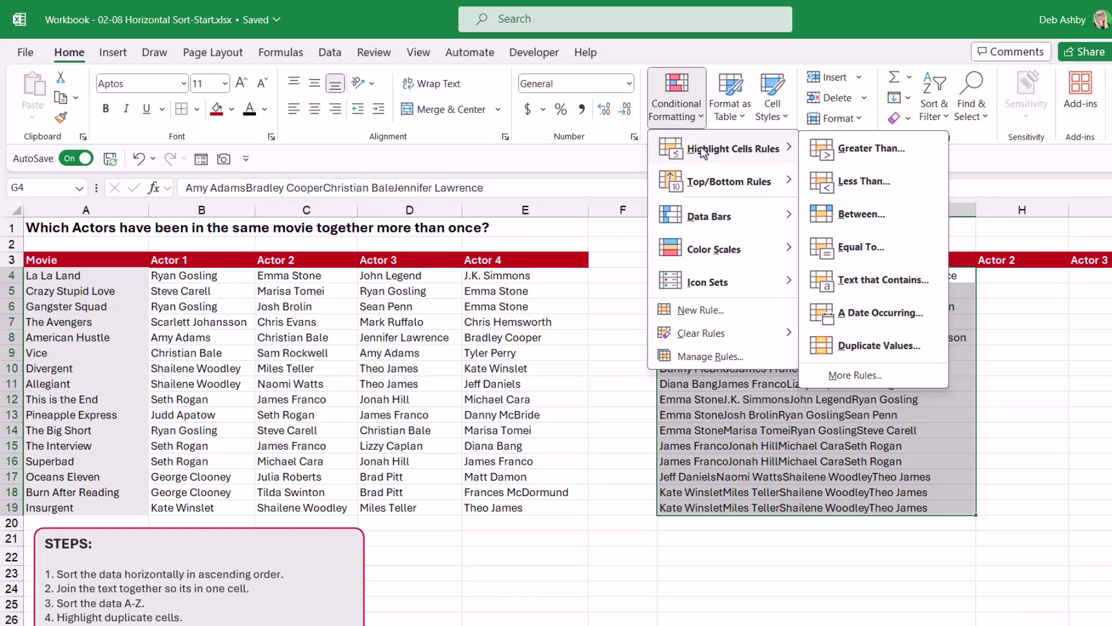
pyautogui.click(867, 346)
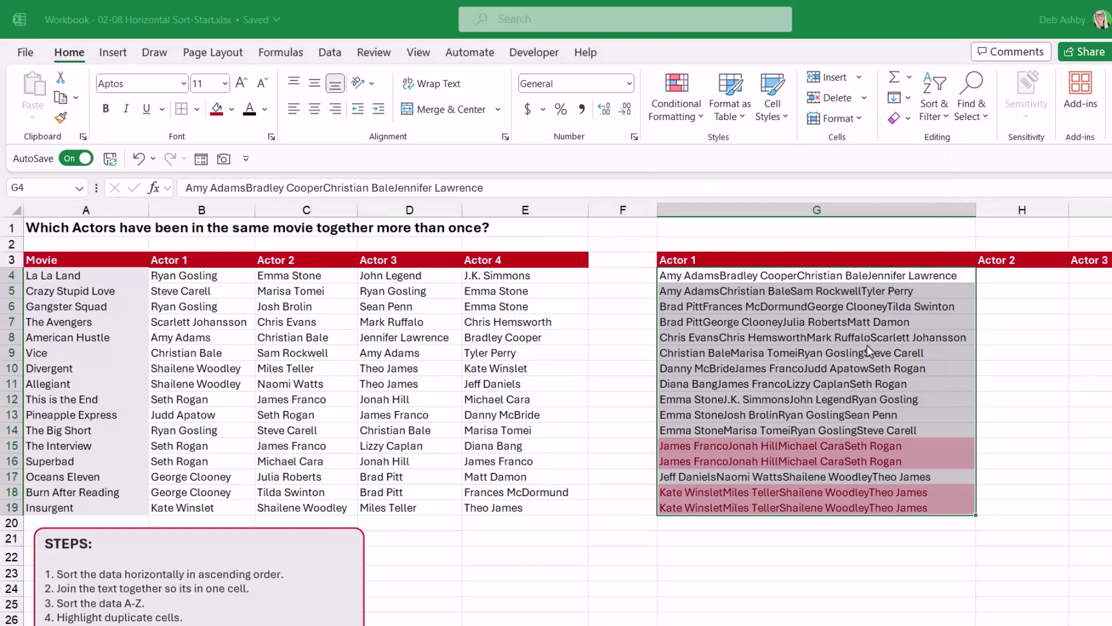
pyautogui.click(704, 442)
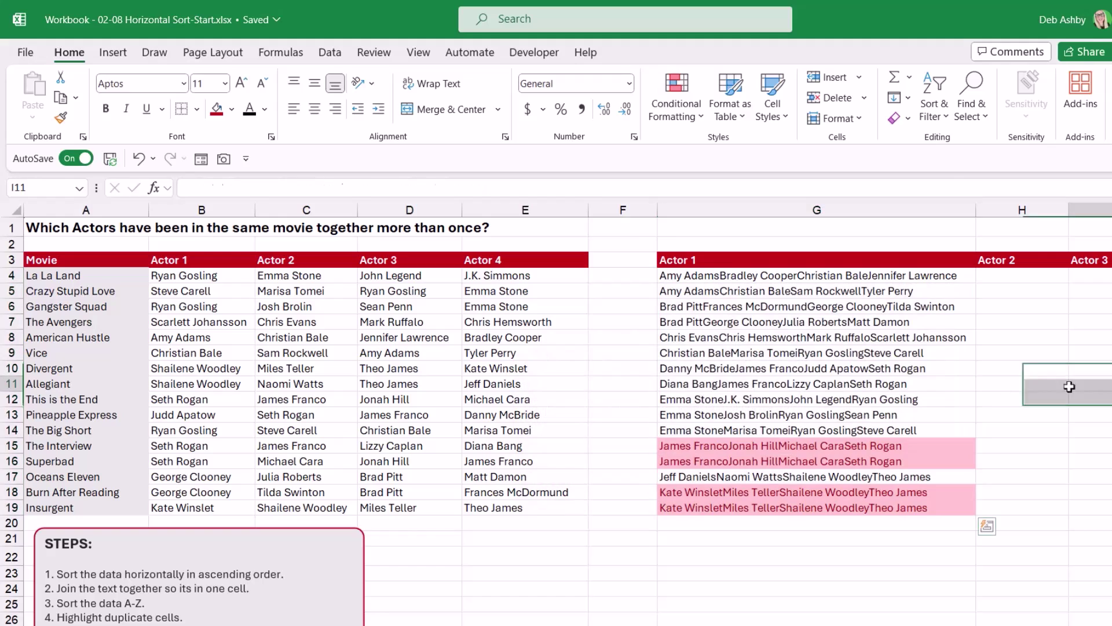
pyautogui.click(686, 448)
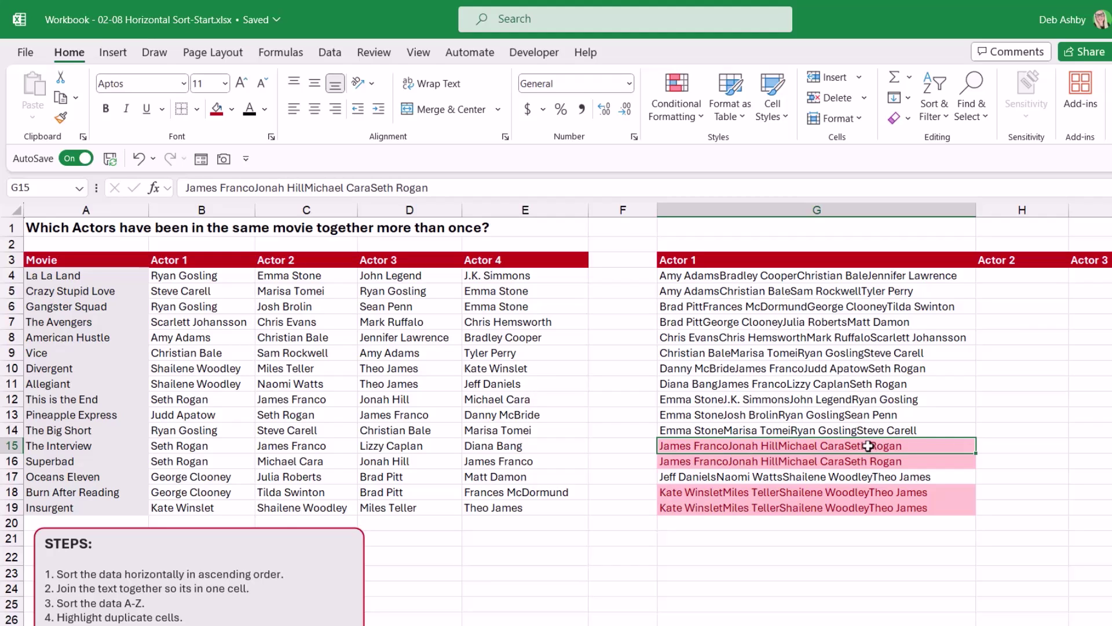
pyautogui.click(694, 494)
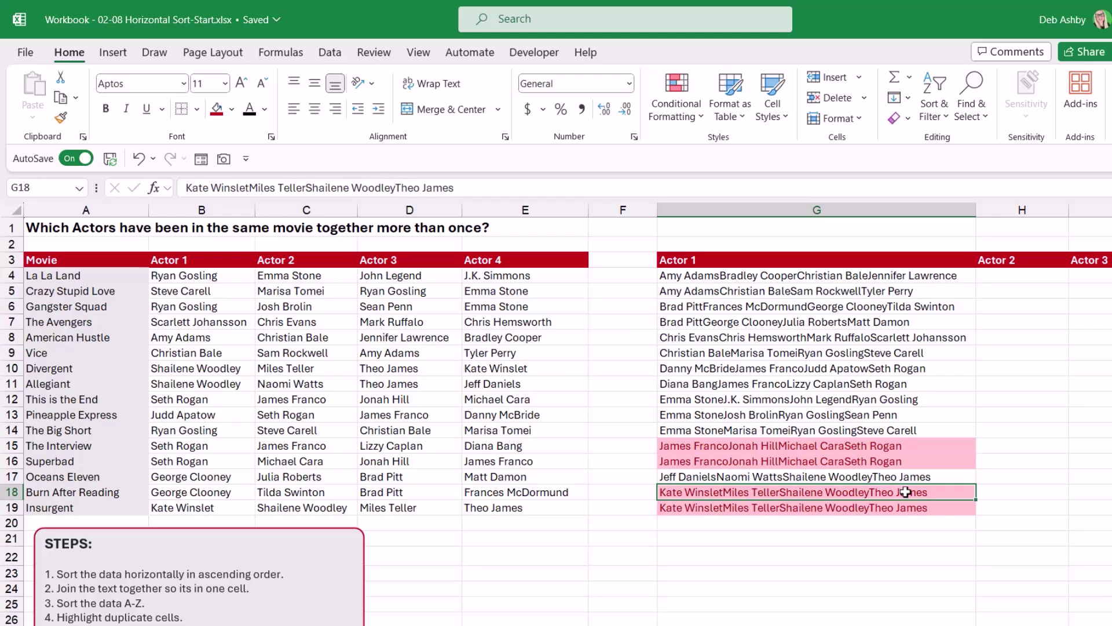
pyautogui.click(715, 277)
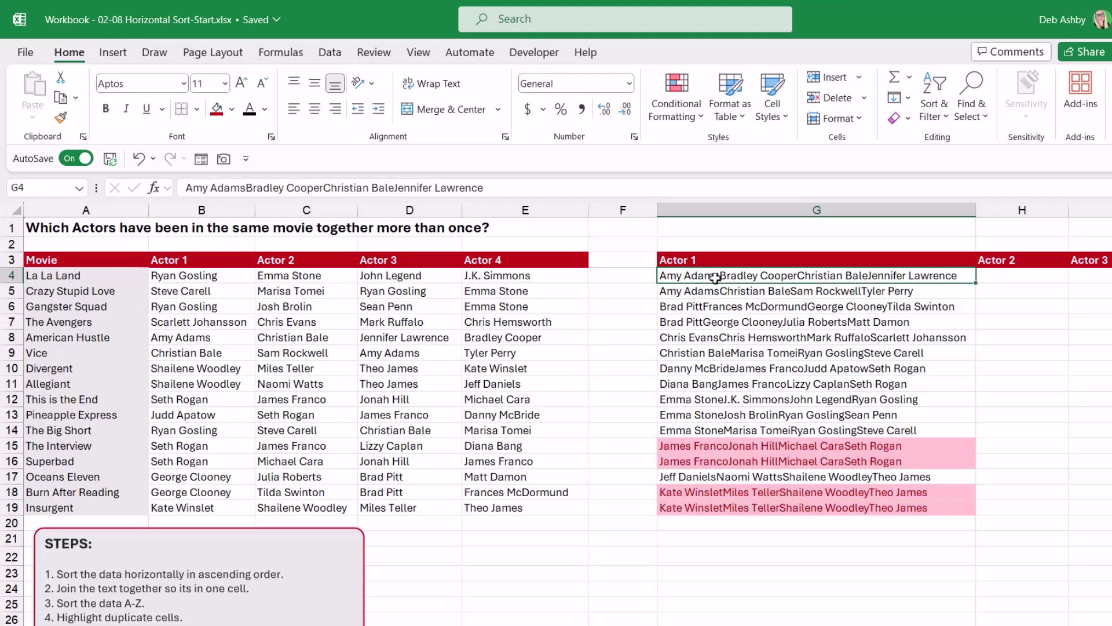